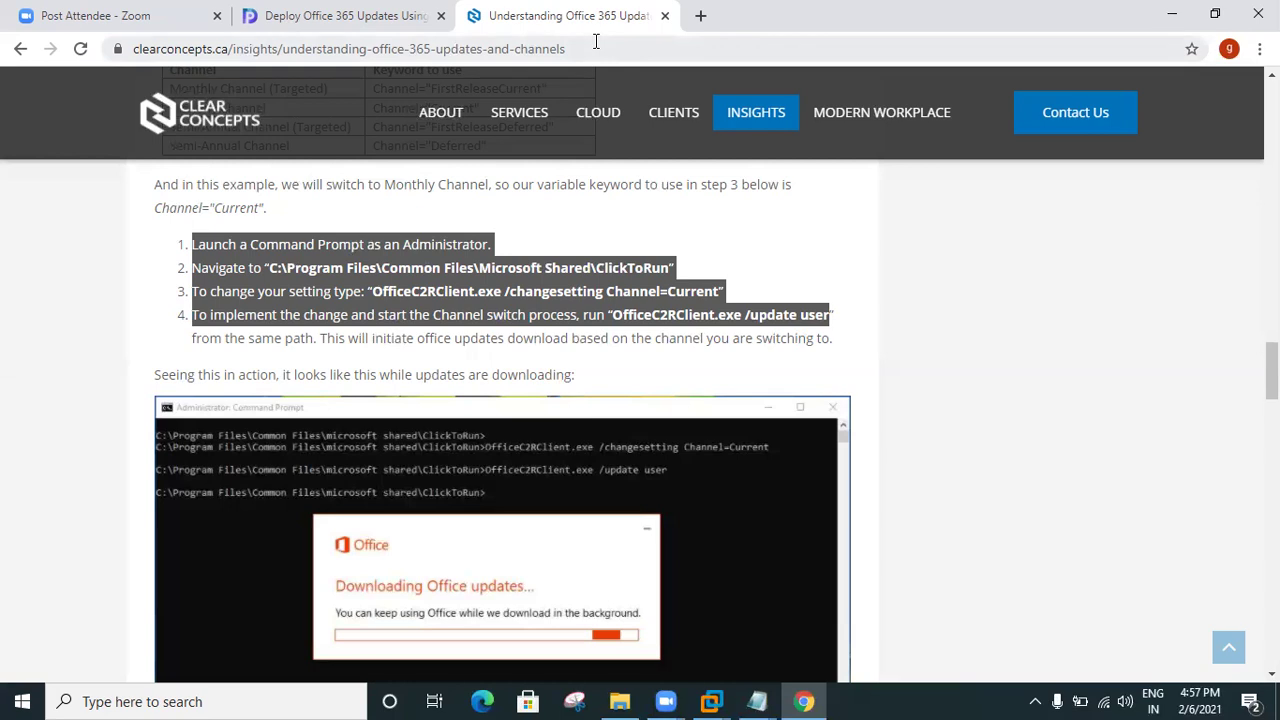
Switch to the SCCM virtual machine, view the Office 365 Updates node in the Software Library, and return to the browser
click(716, 699)
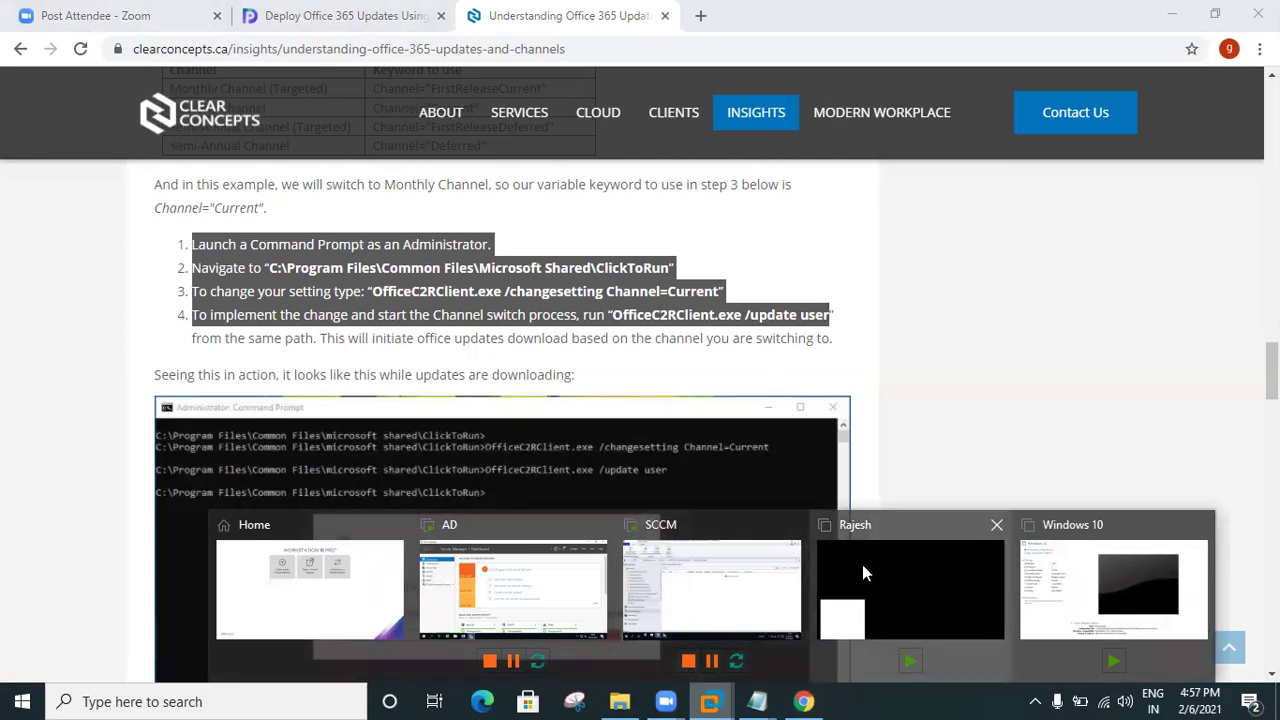
click(716, 570)
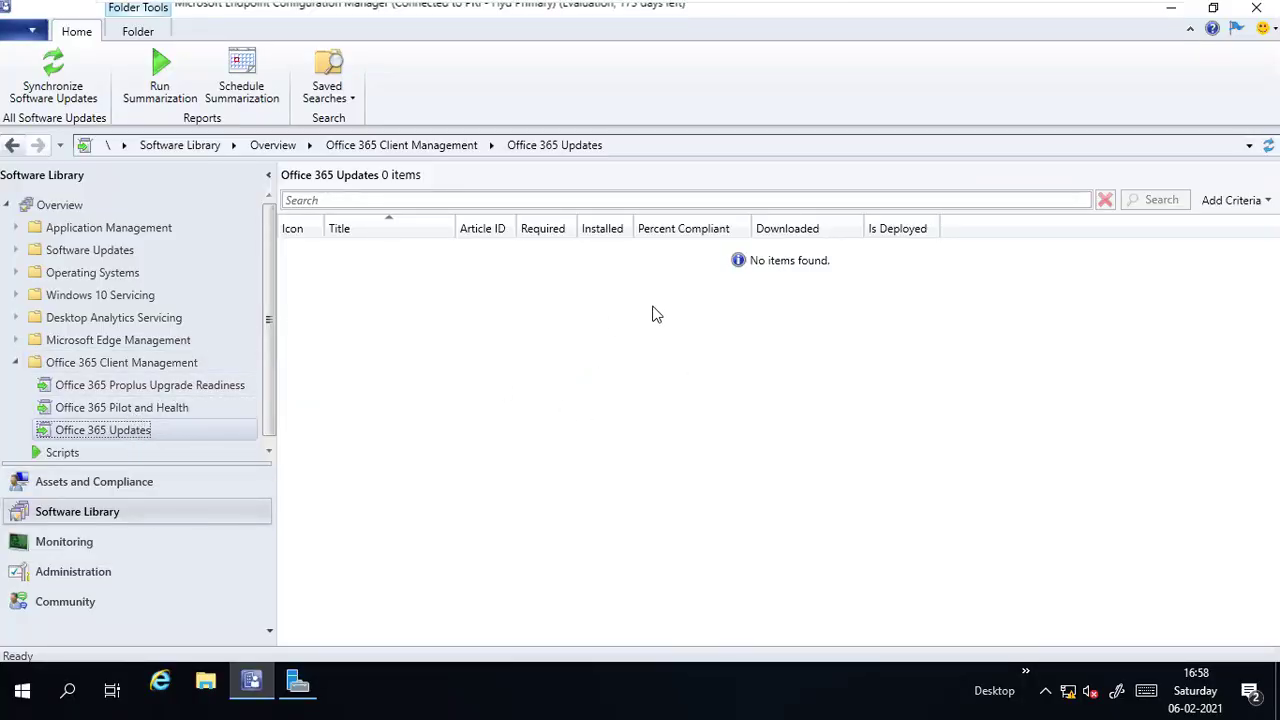
click(122, 363)
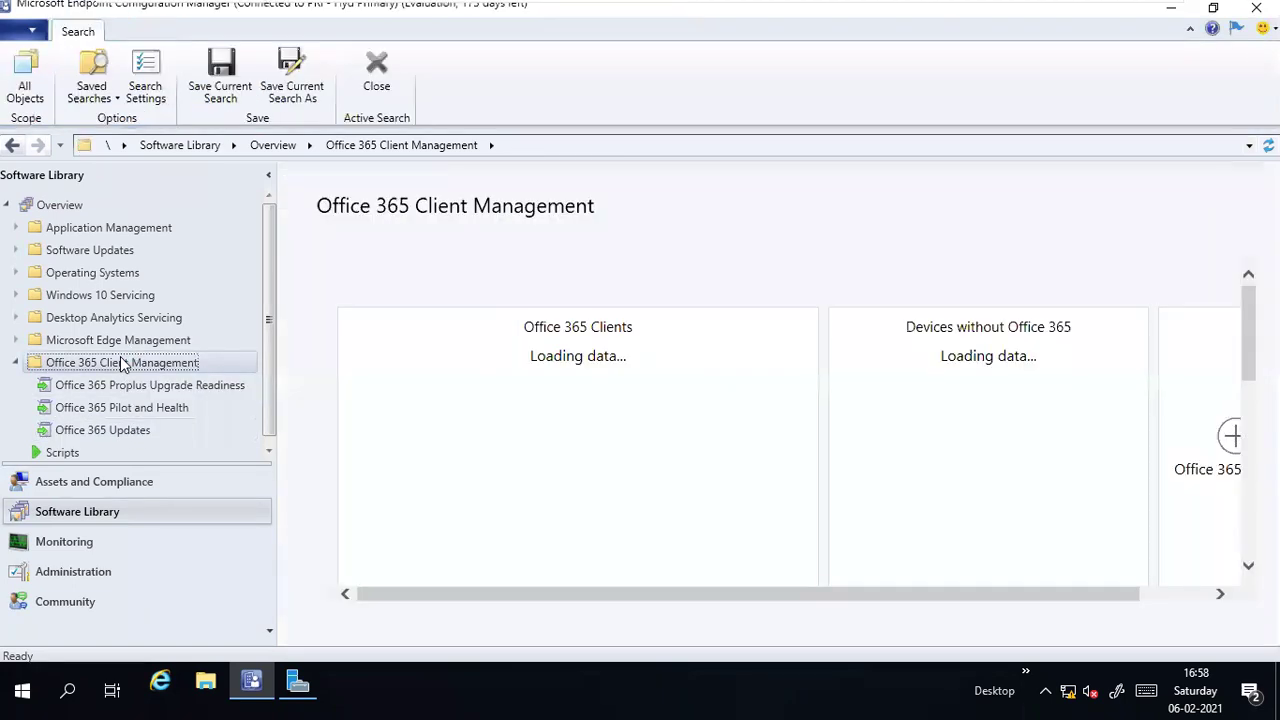
click(115, 432)
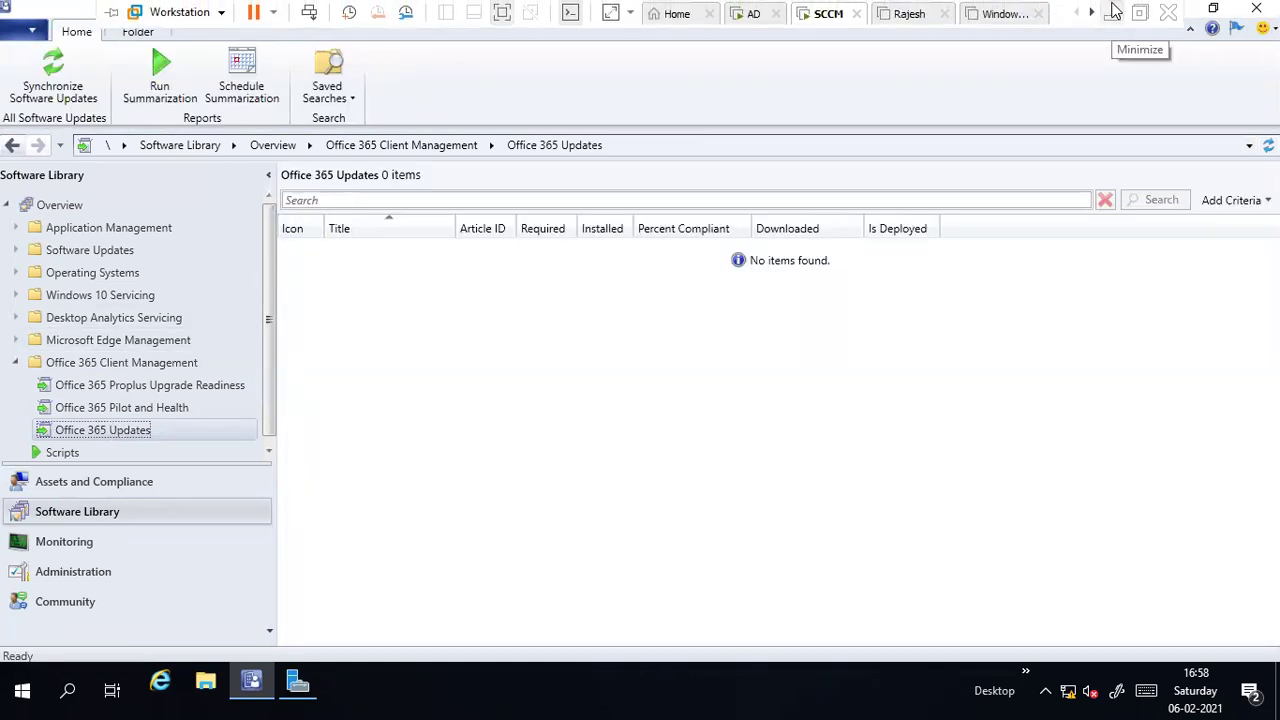
click(1112, 14)
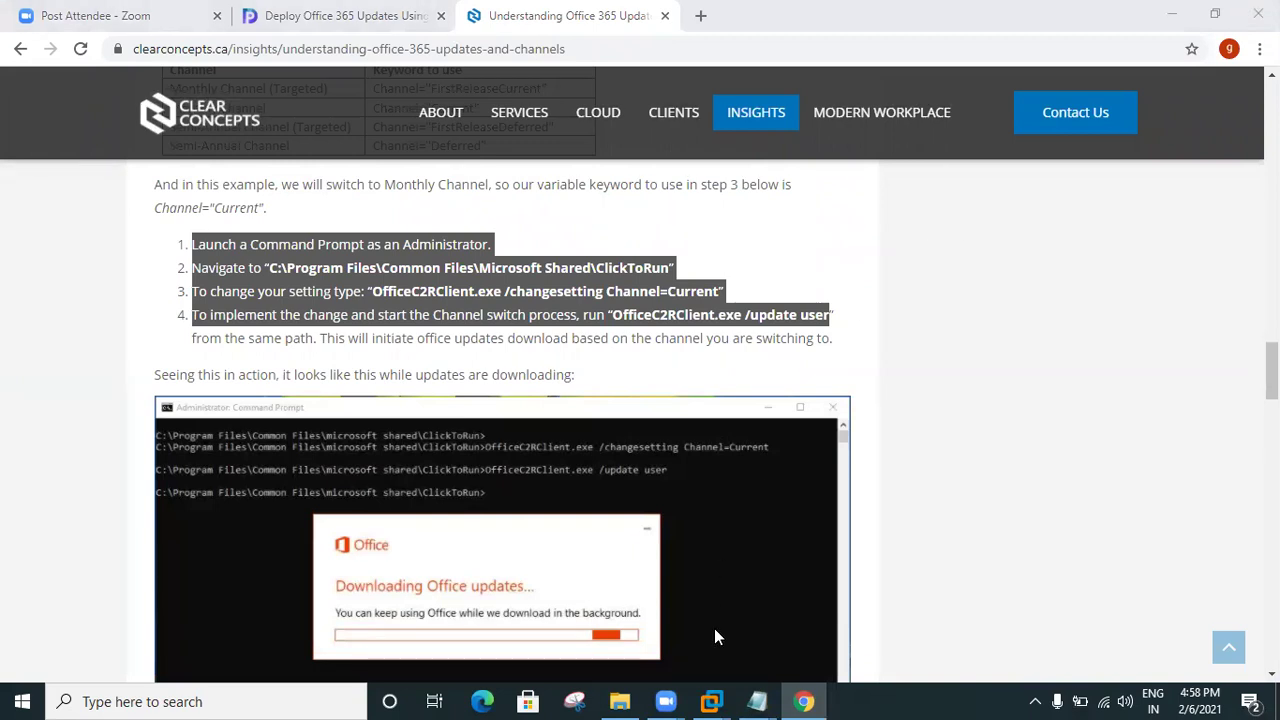
In the SCCM virtual machine, open the Software Update Point component properties for the PRI - Hyd Primary site
mouse_move(712, 698)
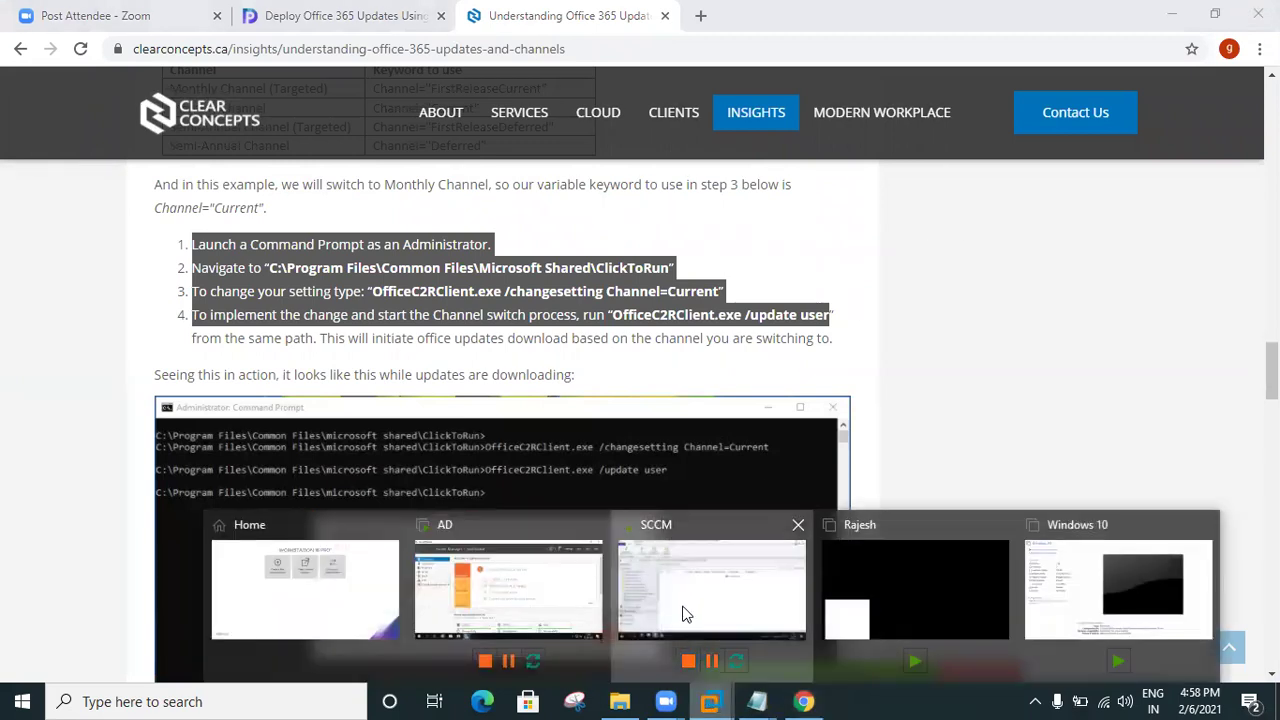
click(688, 616)
click(103, 574)
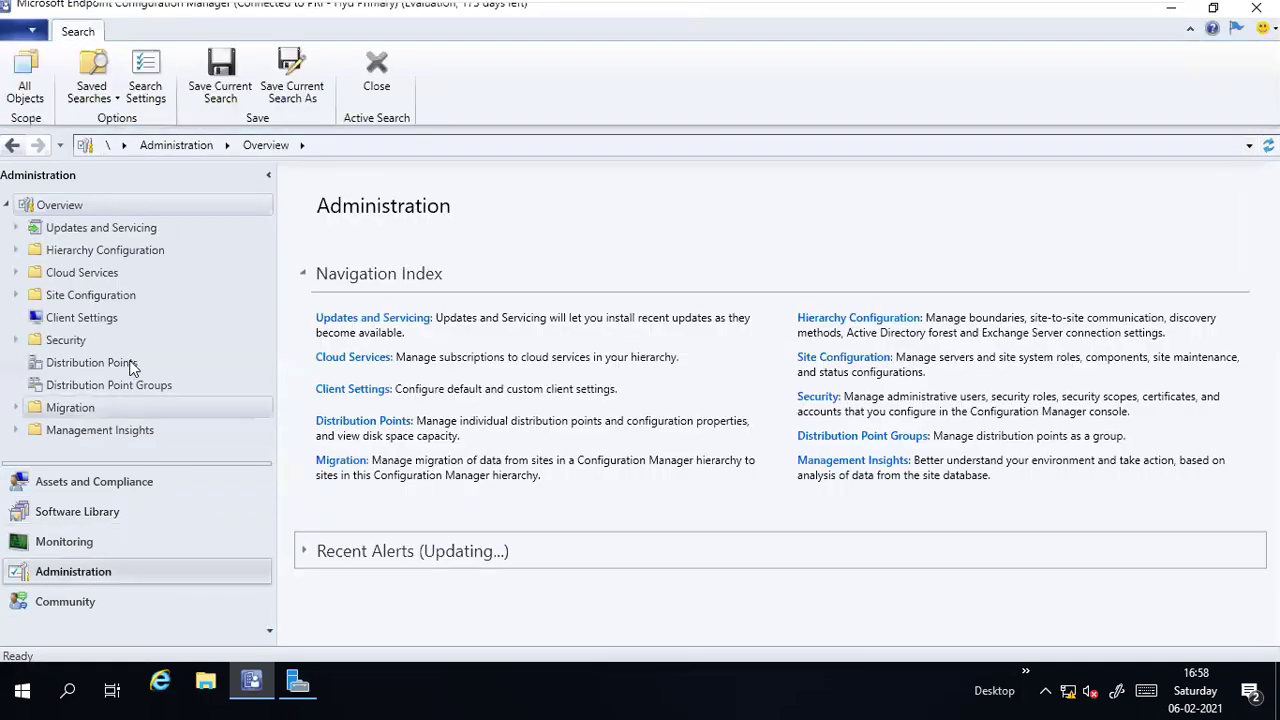
click(92, 295)
click(100, 338)
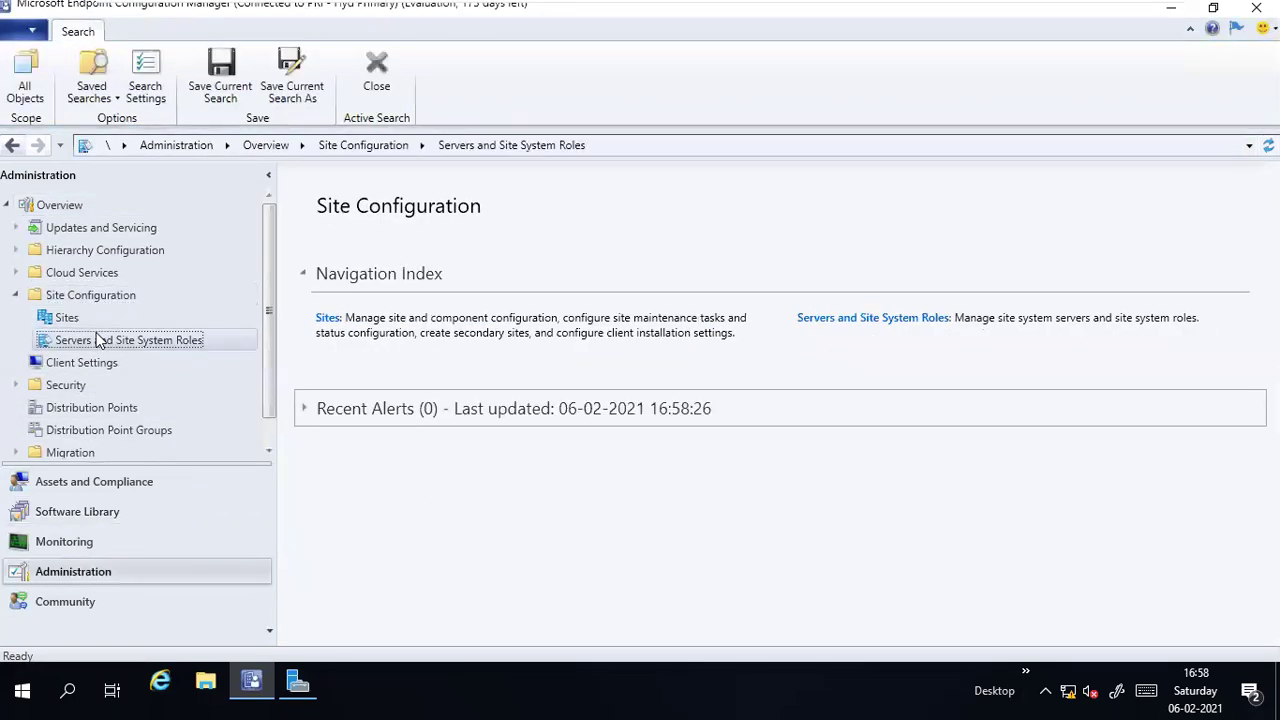
click(90, 318)
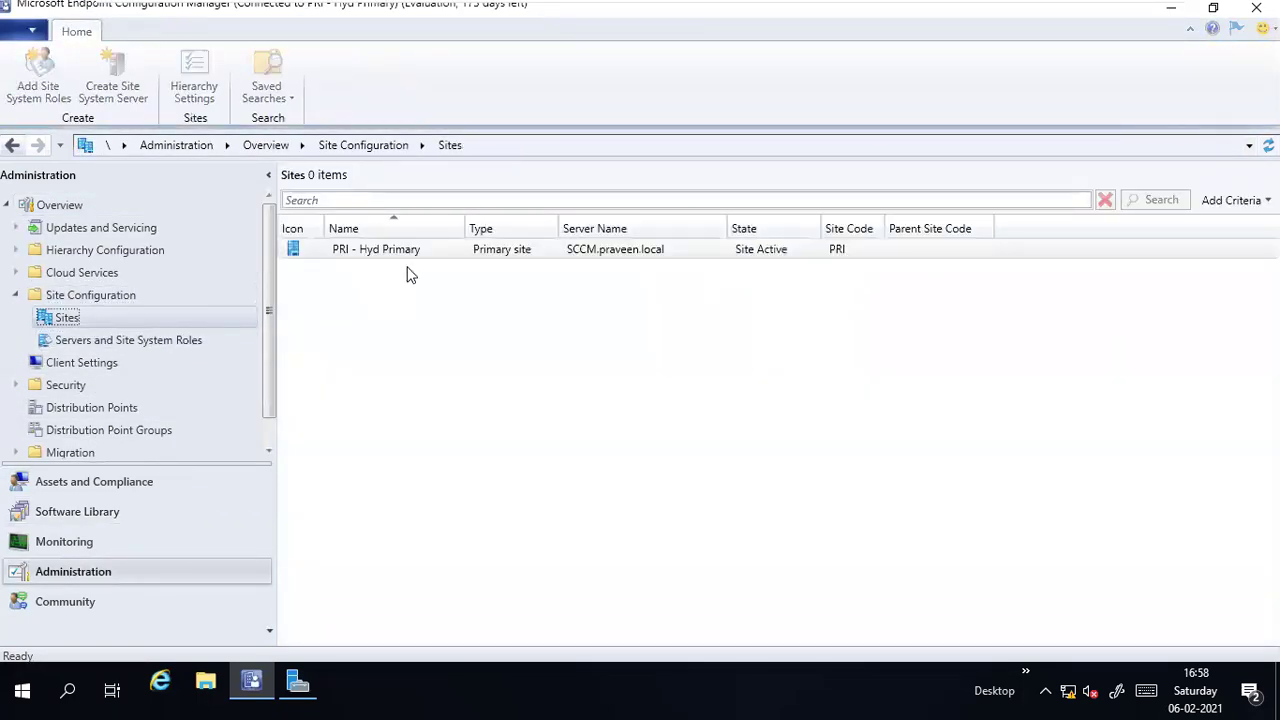
click(401, 251)
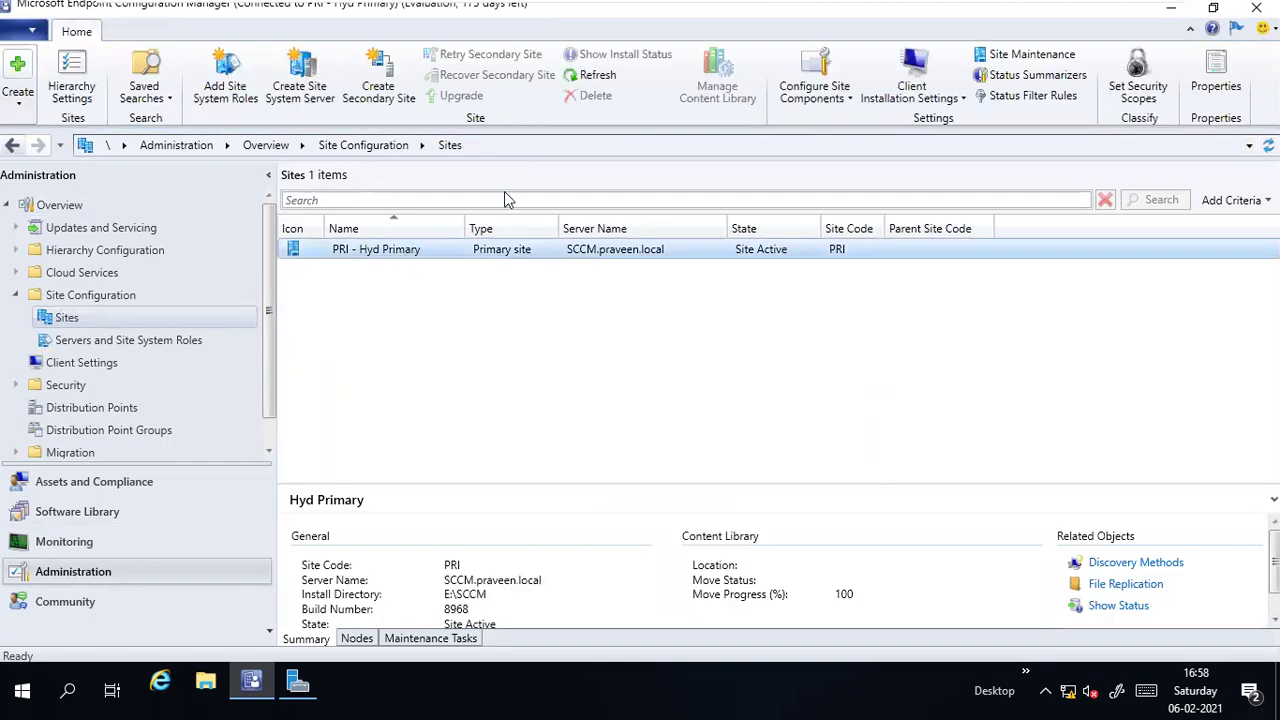
click(822, 98)
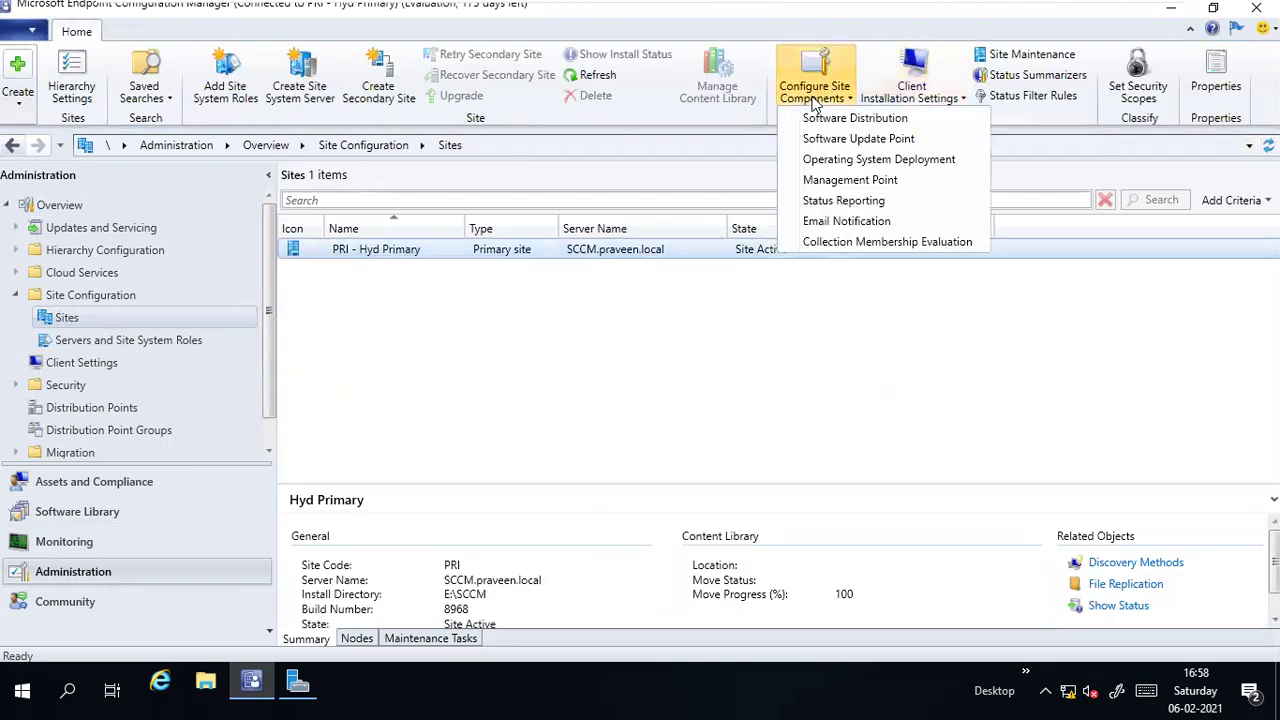
click(826, 146)
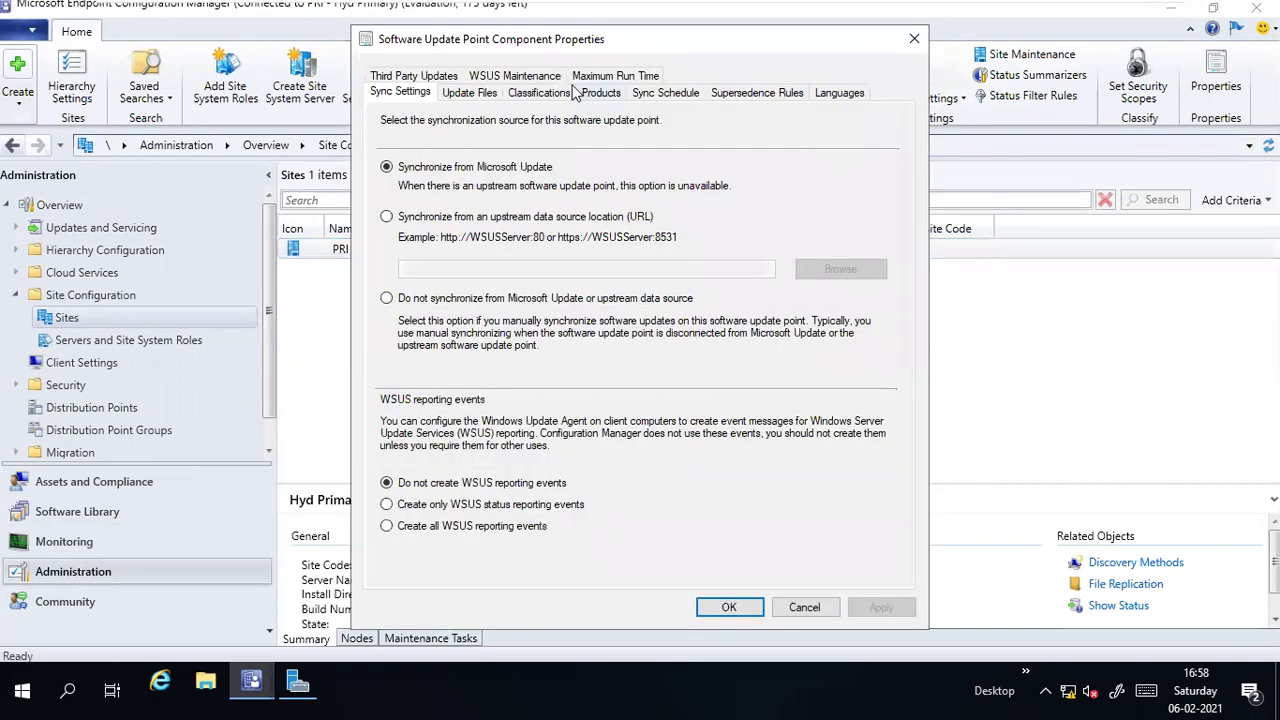
Enable the Updates classification and the Office 365 Client product for the software update point
click(551, 92)
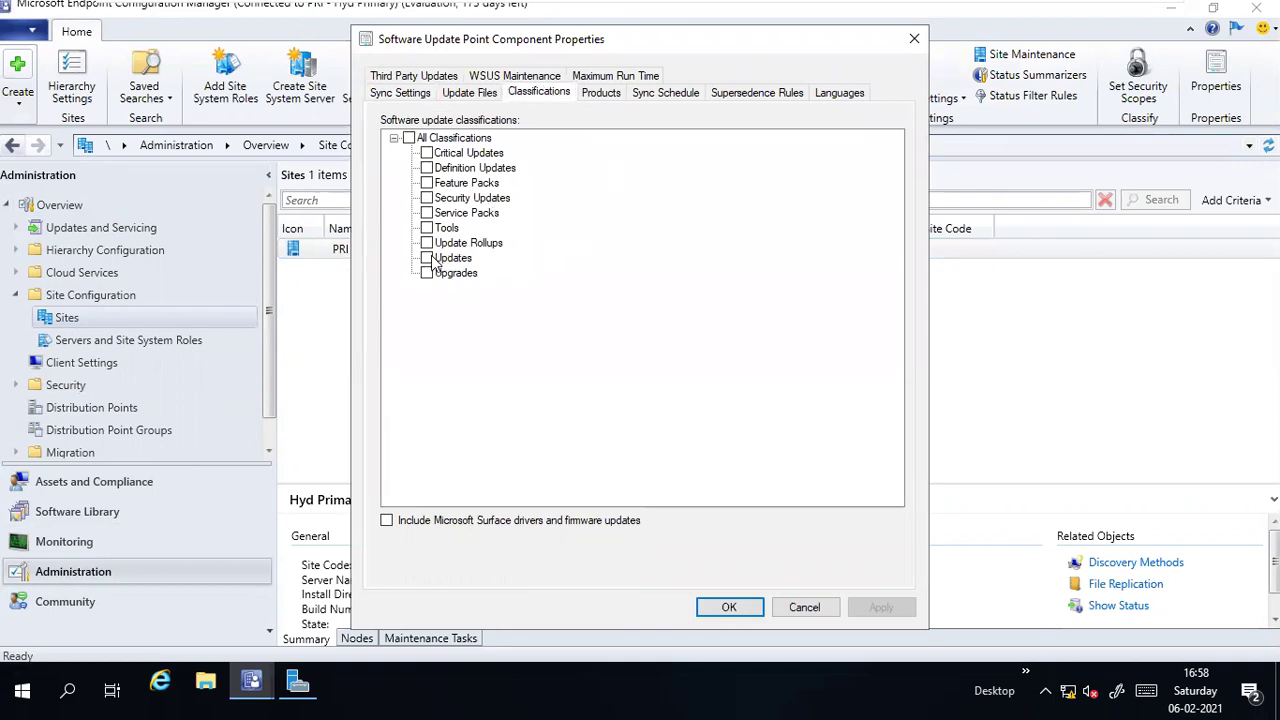
click(427, 258)
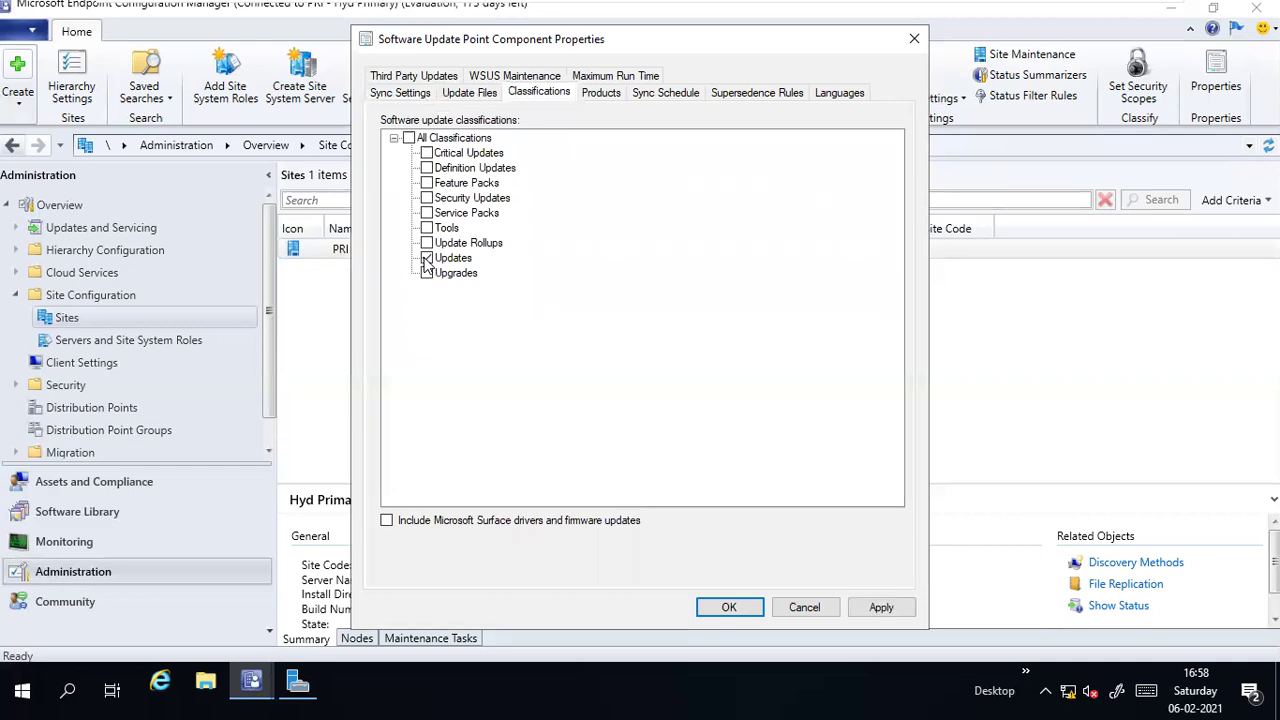
click(599, 94)
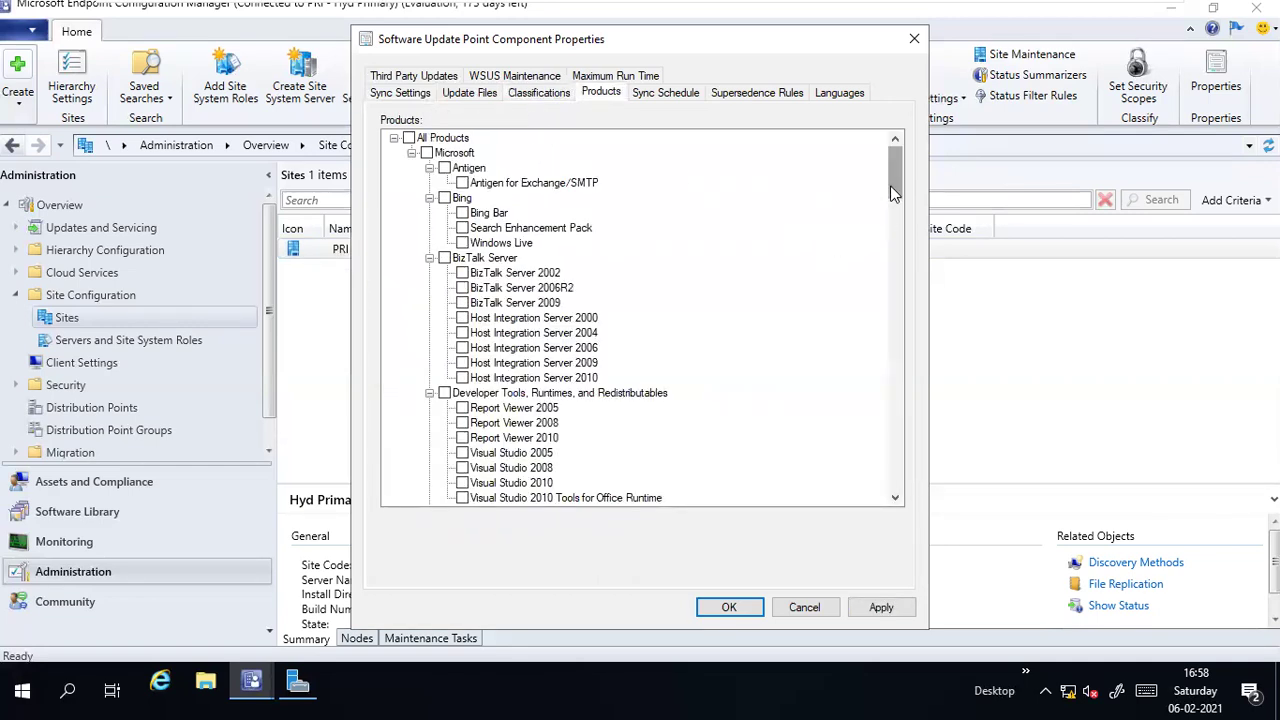
drag(890, 182, 909, 332)
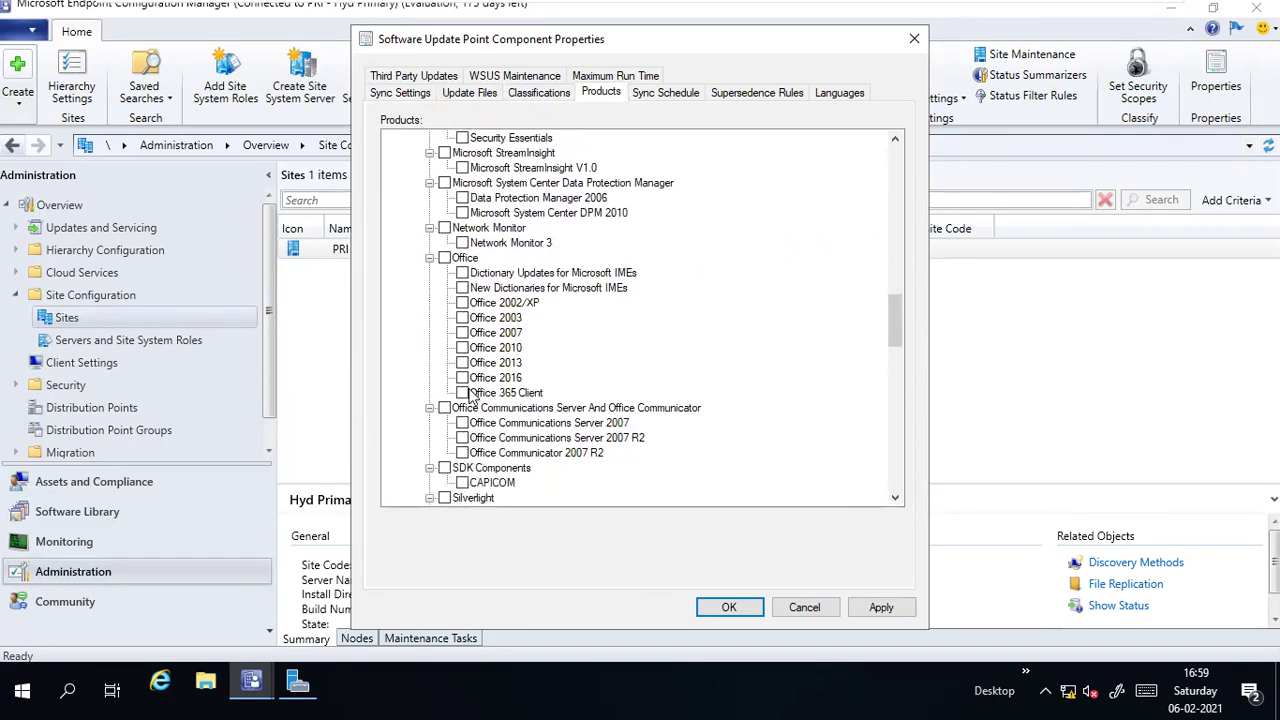
click(464, 394)
Review the chosen classification, clear the Office 365 Client product, and discard the software update point changes
click(521, 95)
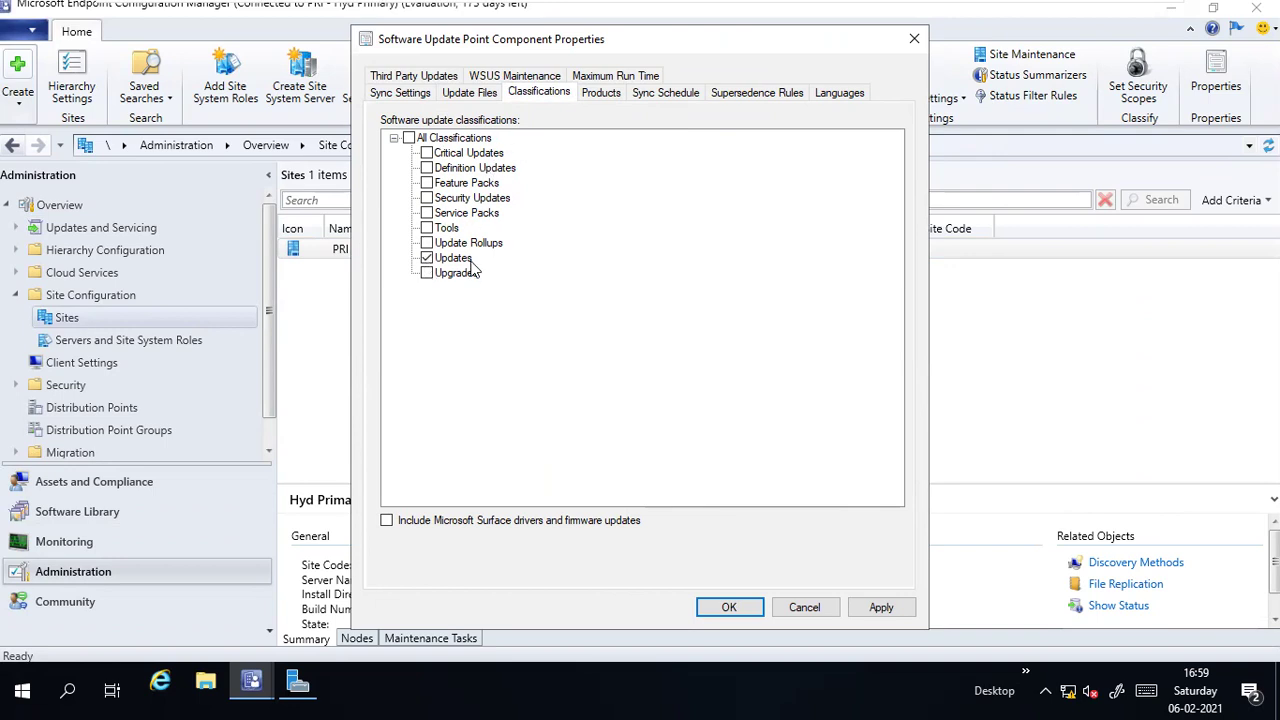
click(613, 95)
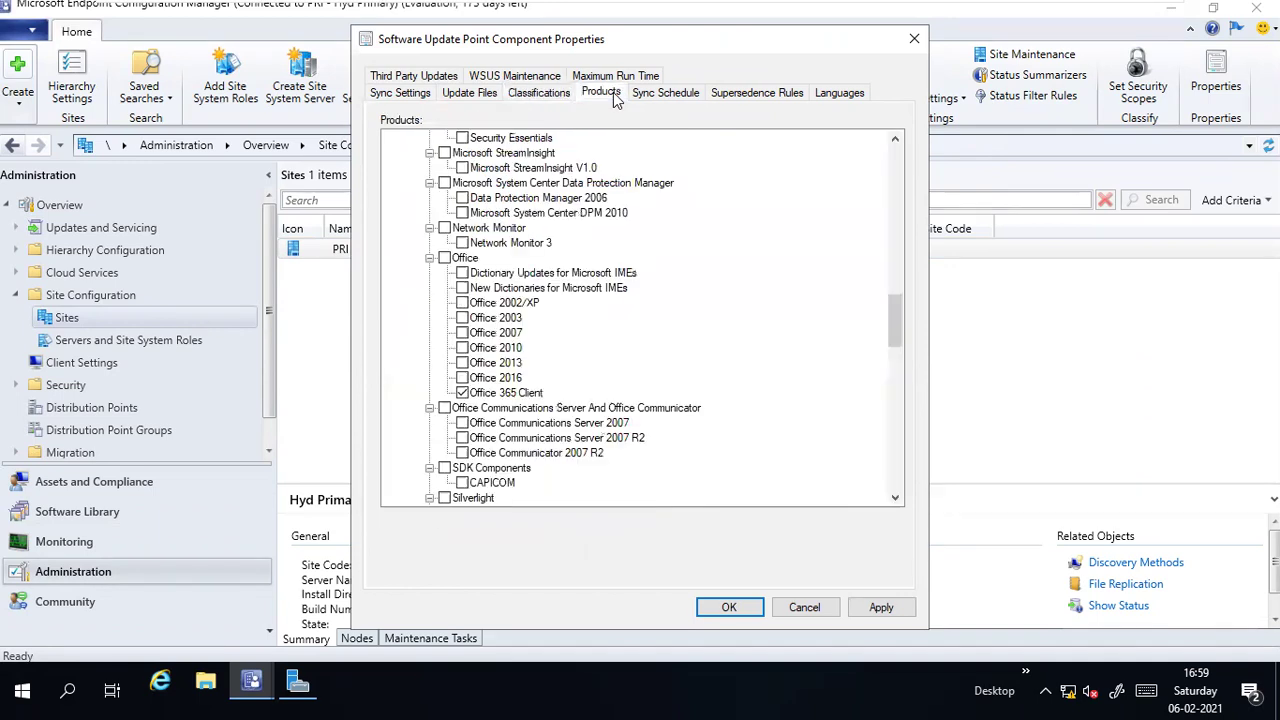
click(464, 394)
click(805, 606)
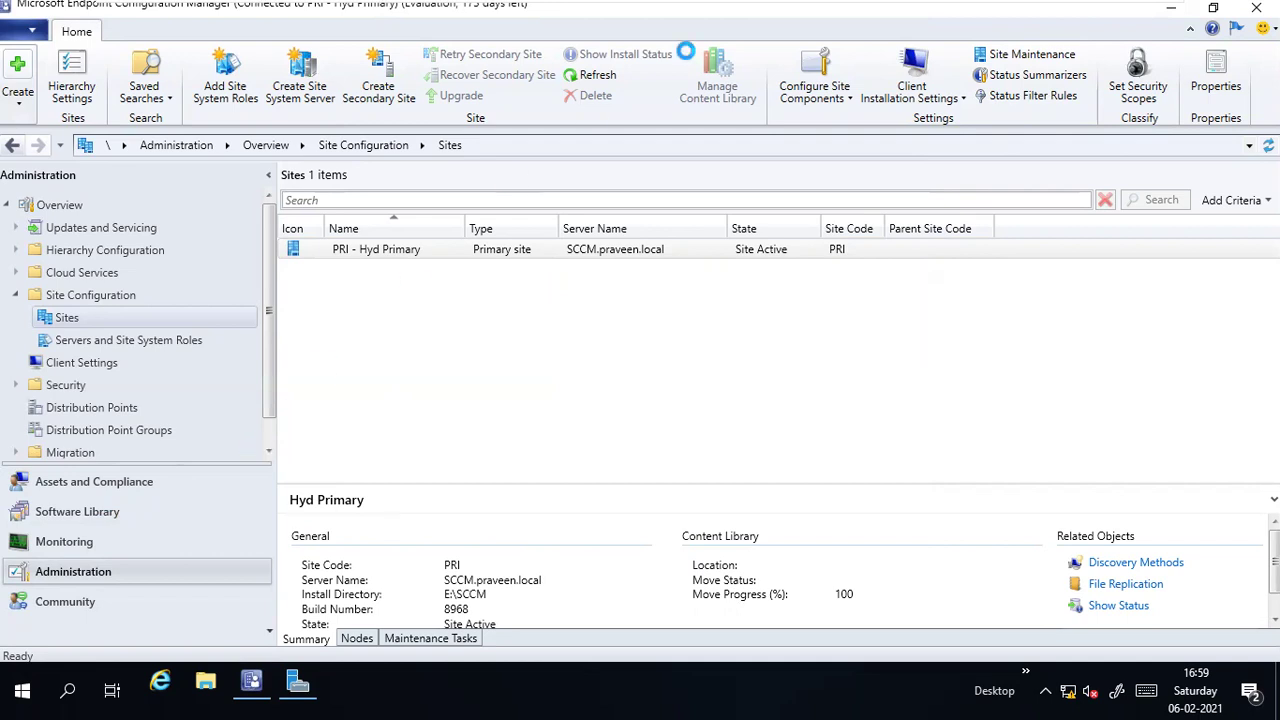
Leave the SCCM virtual machine and minimize the browser to show the Topics_Left notes in Notepad
mouse_move(1008, 10)
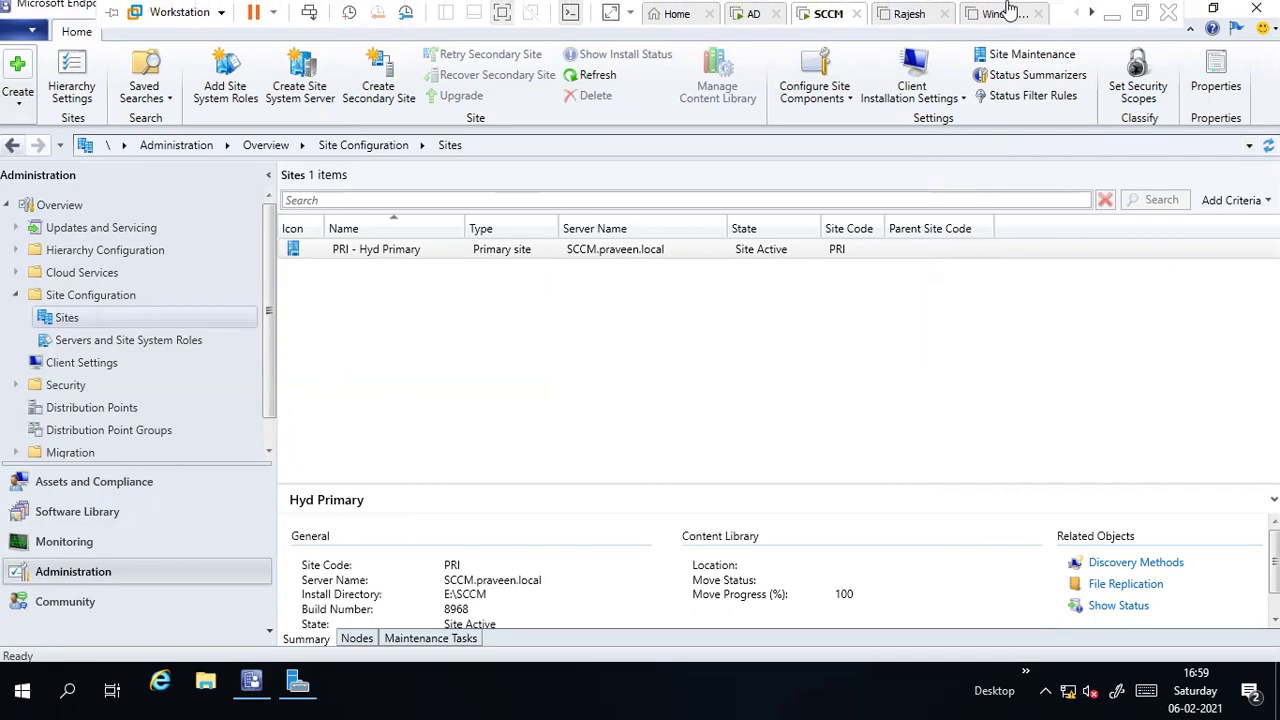
click(1111, 11)
click(1172, 15)
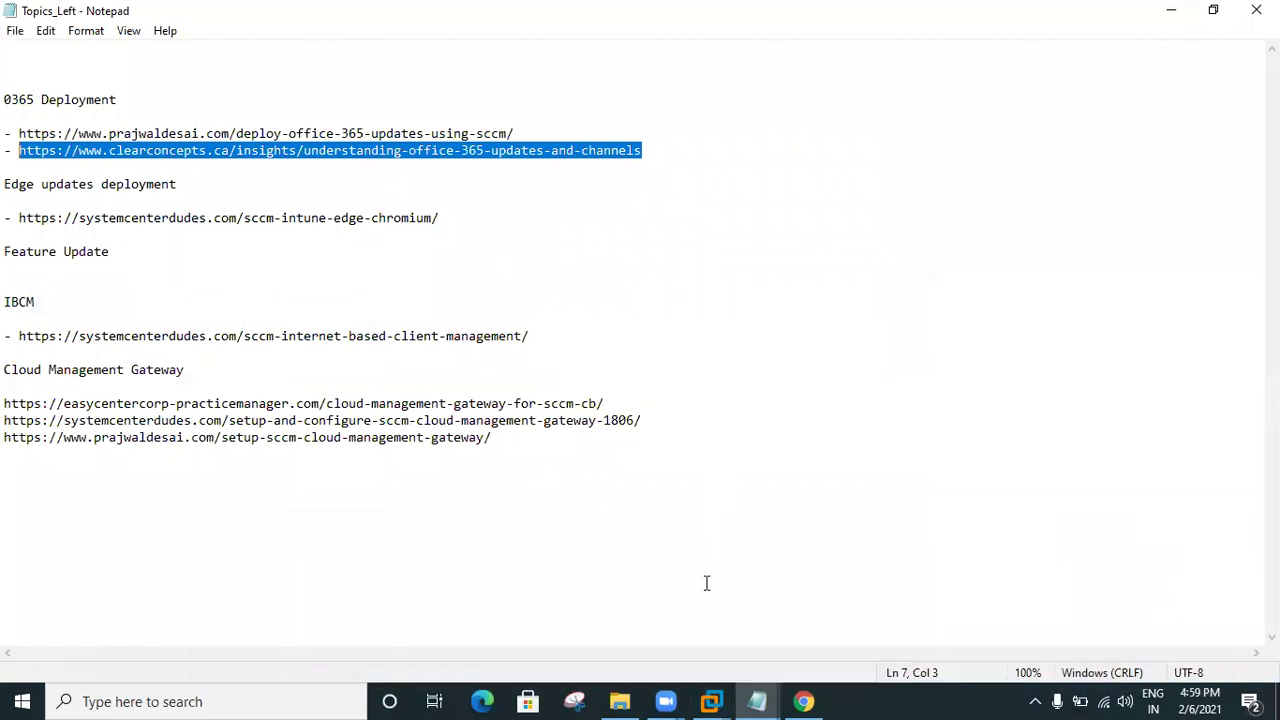
Return to the SCCM virtual machine and display the Updates and Servicing node with its sub-items expanded
mouse_move(706, 700)
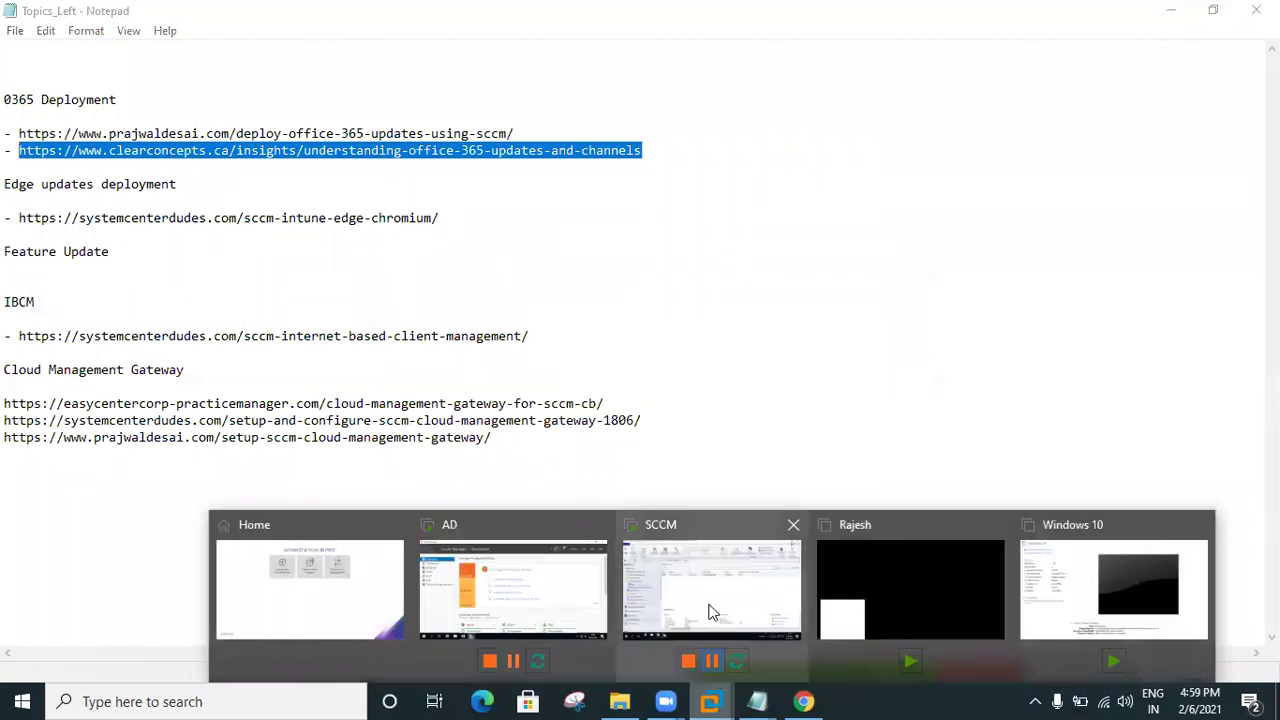
click(710, 606)
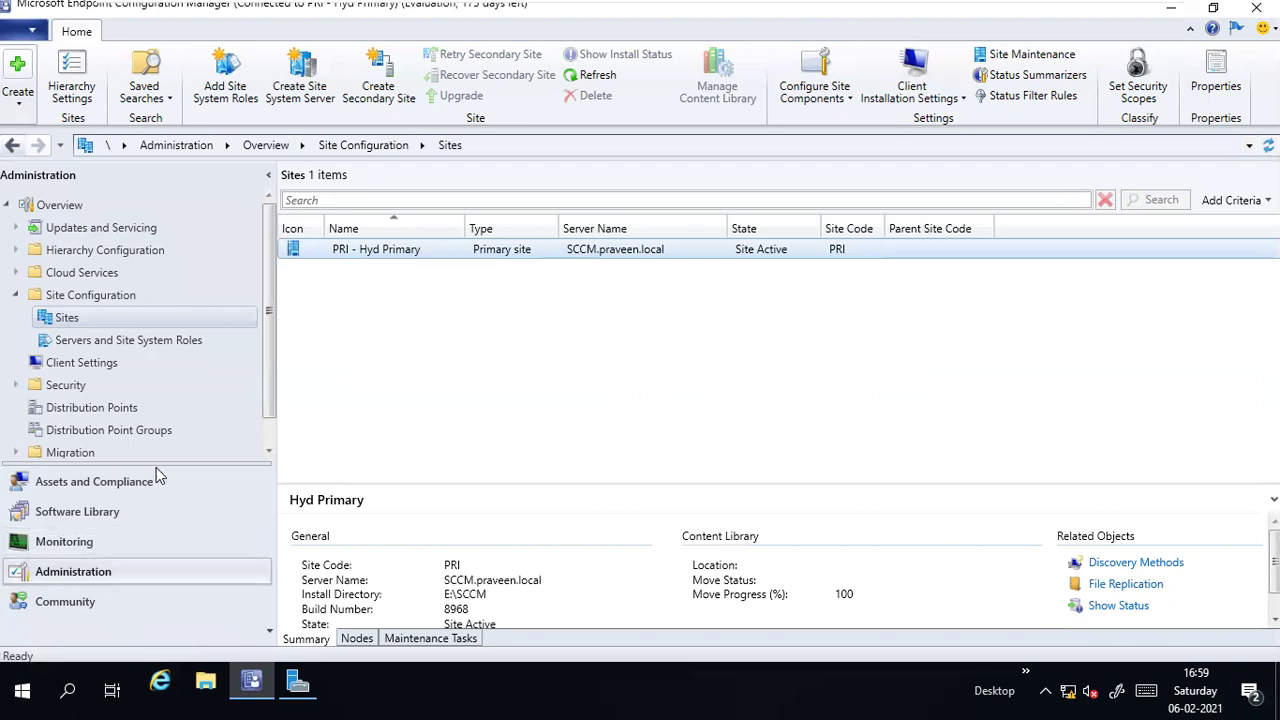
drag(272, 258, 285, 232)
click(126, 236)
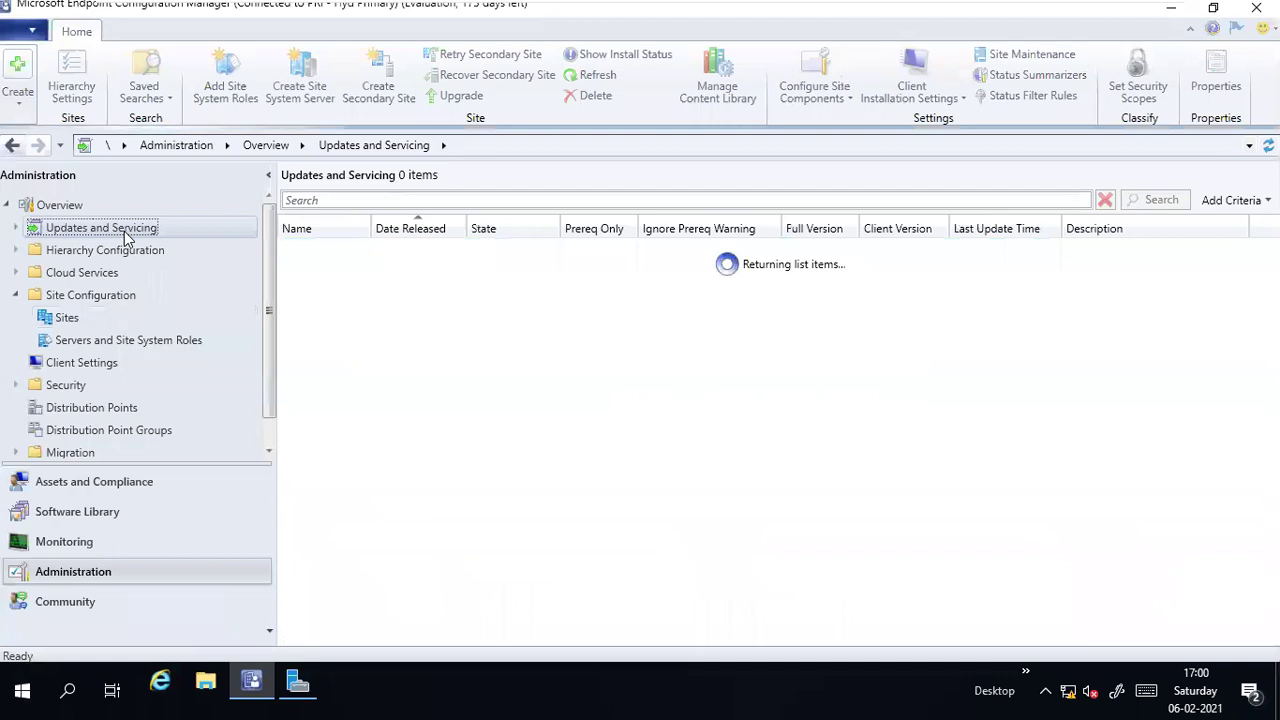
mouse_move(266, 223)
mouse_down()
mouse_move(270, 323)
mouse_move(260, 225)
mouse_up()
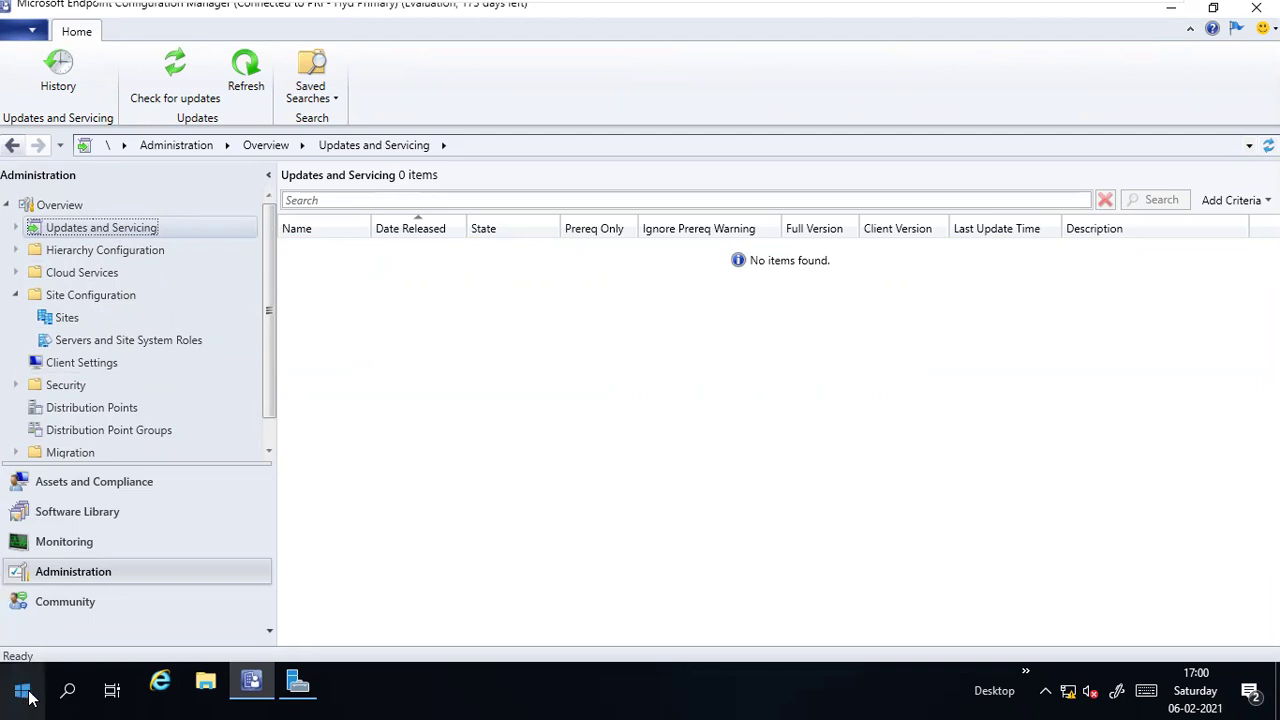
mouse_move(760, 8)
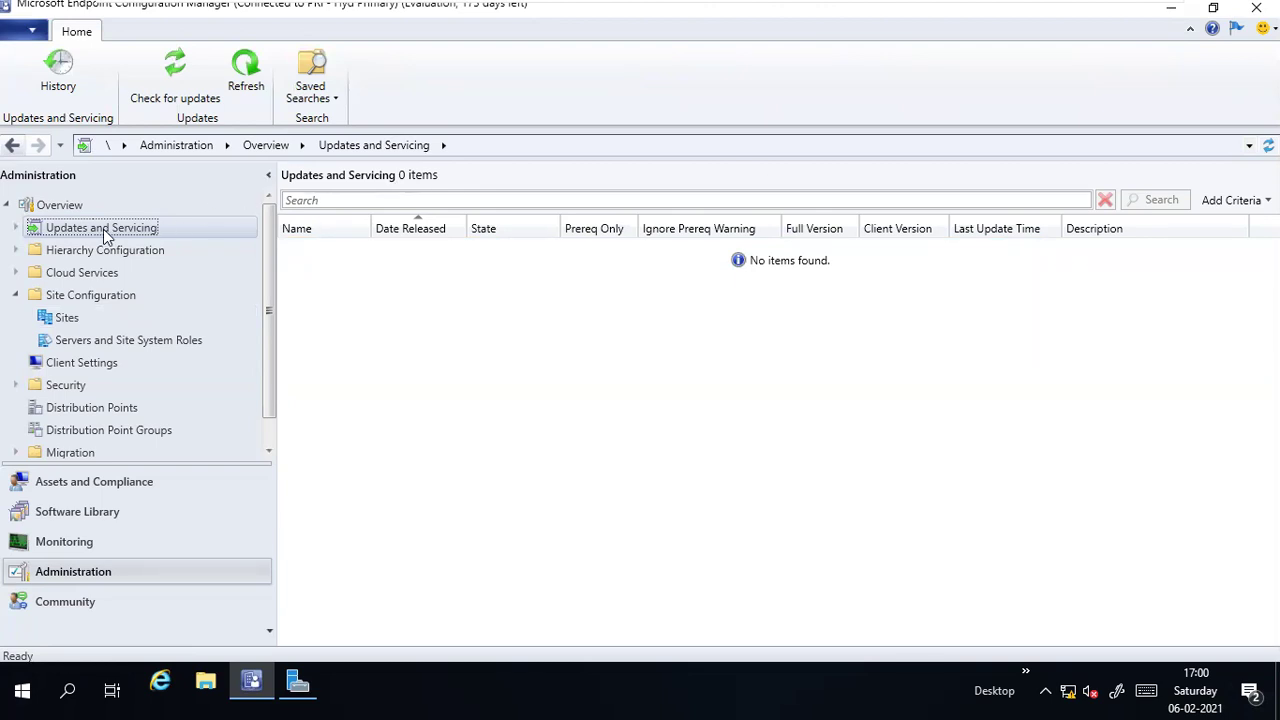
click(15, 229)
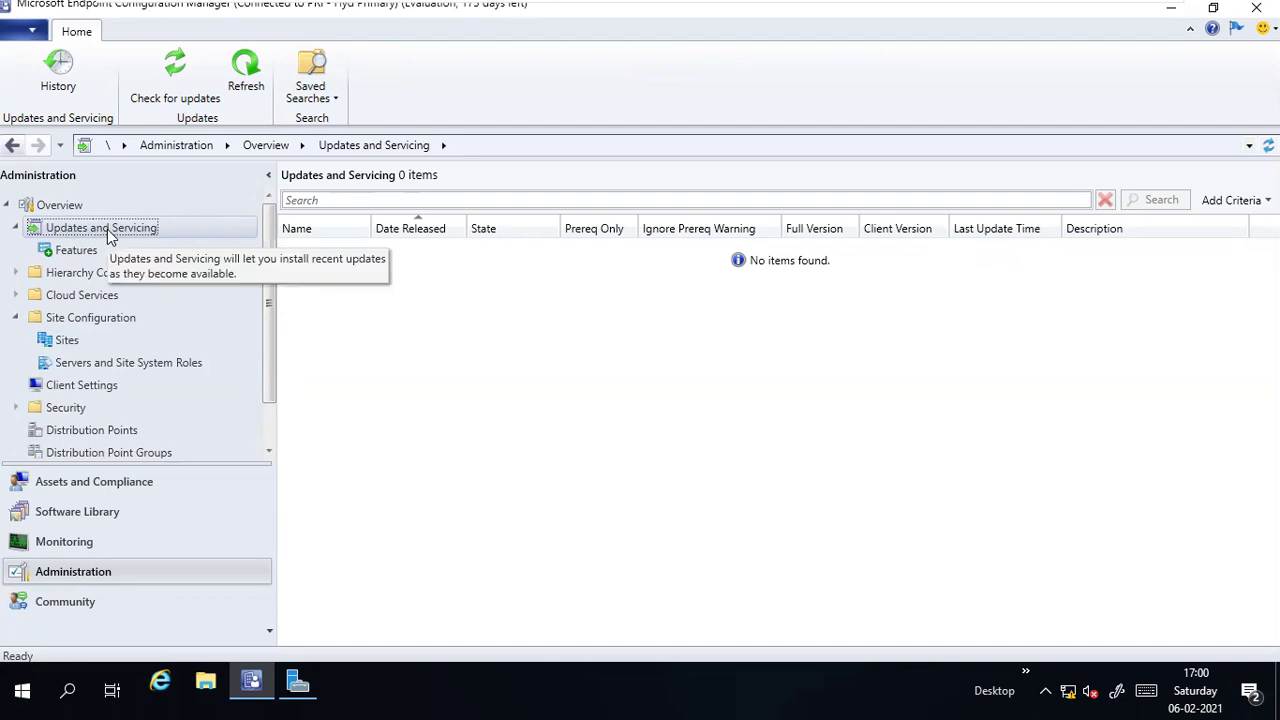
Minimize the Configuration Manager console and the SCCM virtual machine to get back to the host's Topics_Left notes
mouse_move(1051, 6)
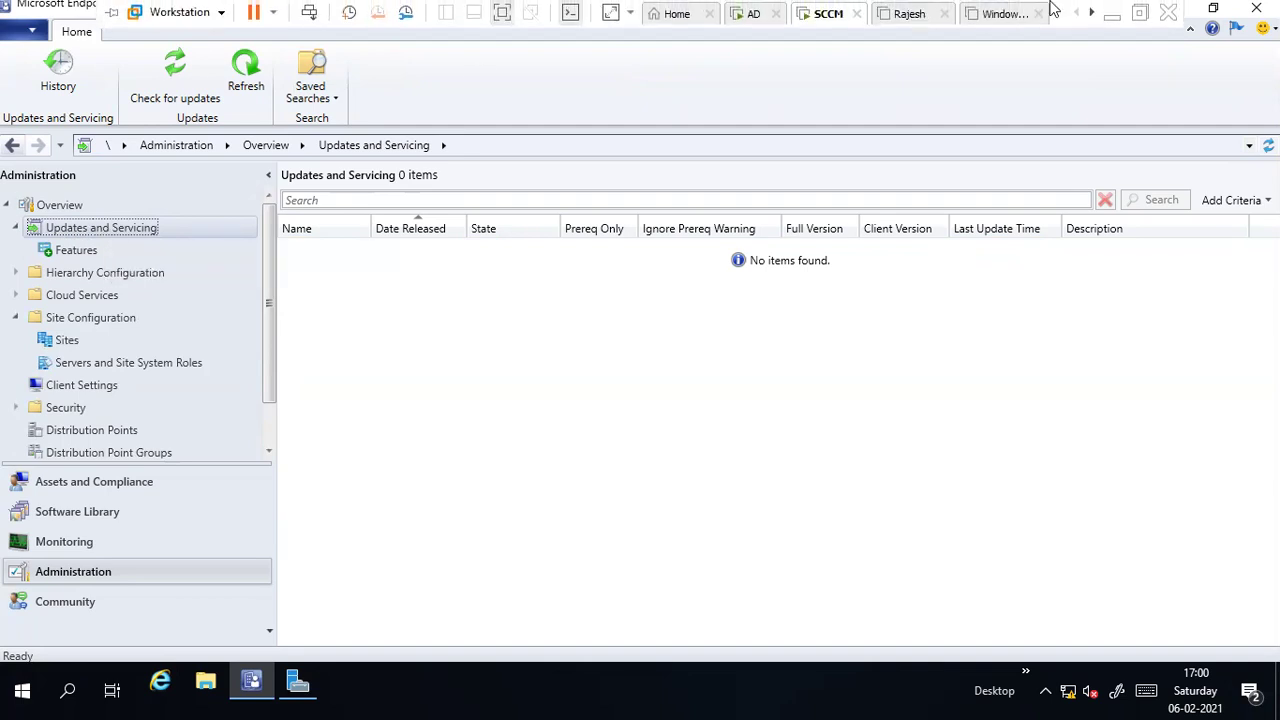
click(1112, 12)
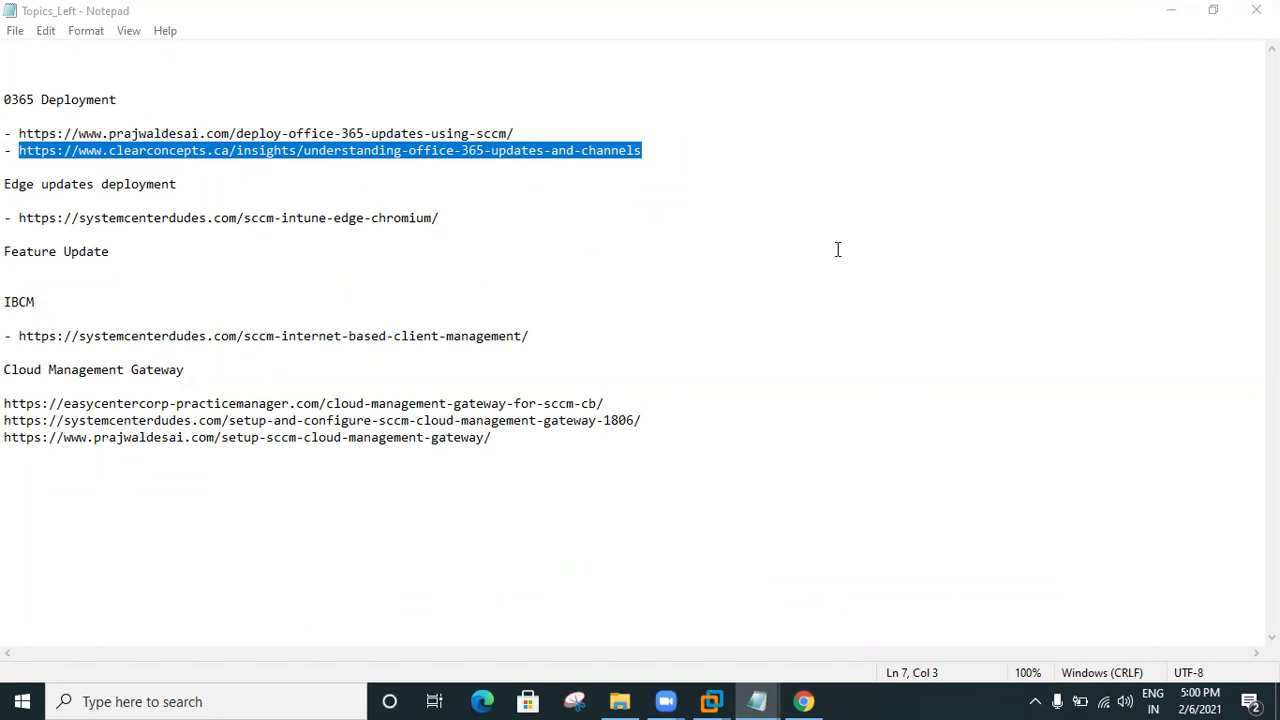
mouse_move(718, 699)
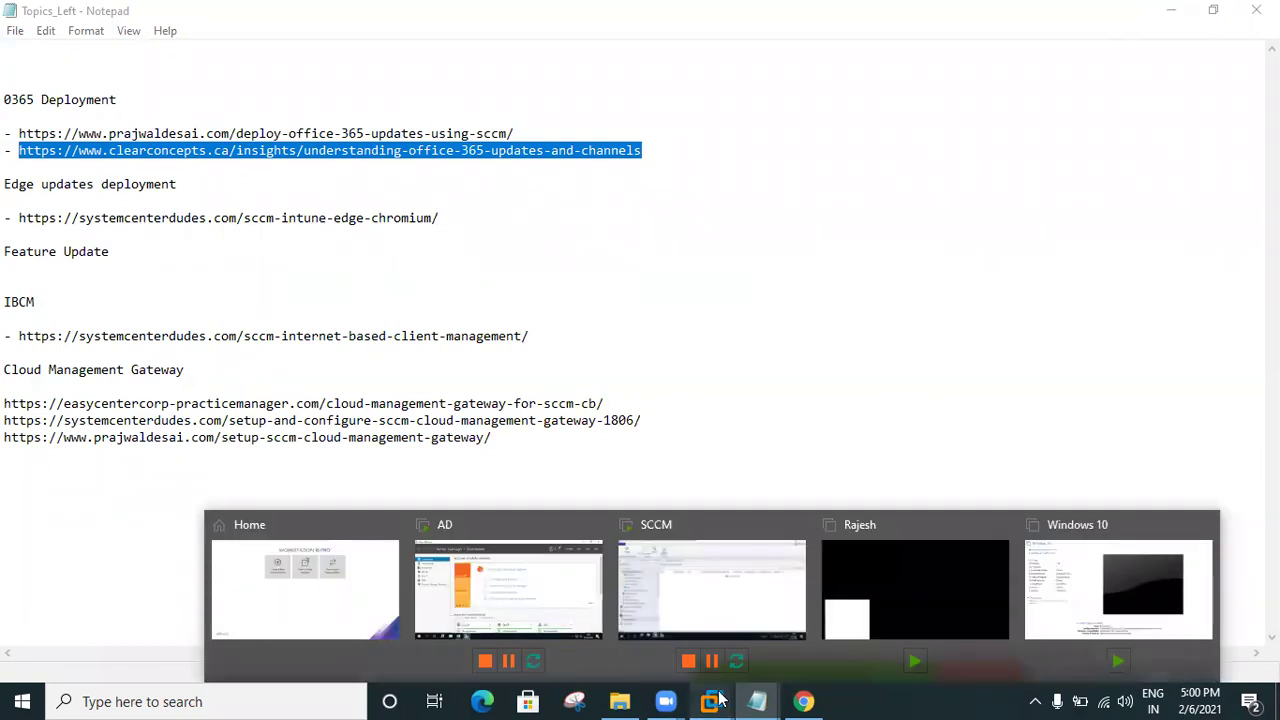
click(686, 581)
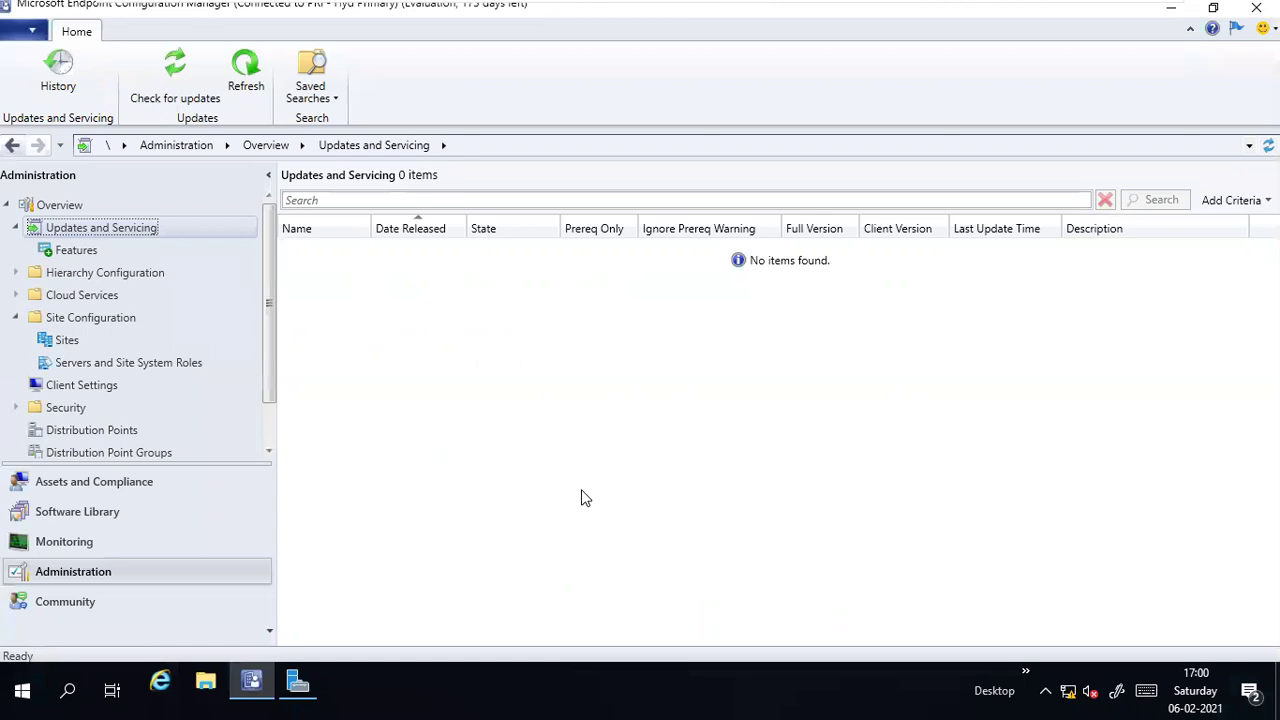
click(1171, 8)
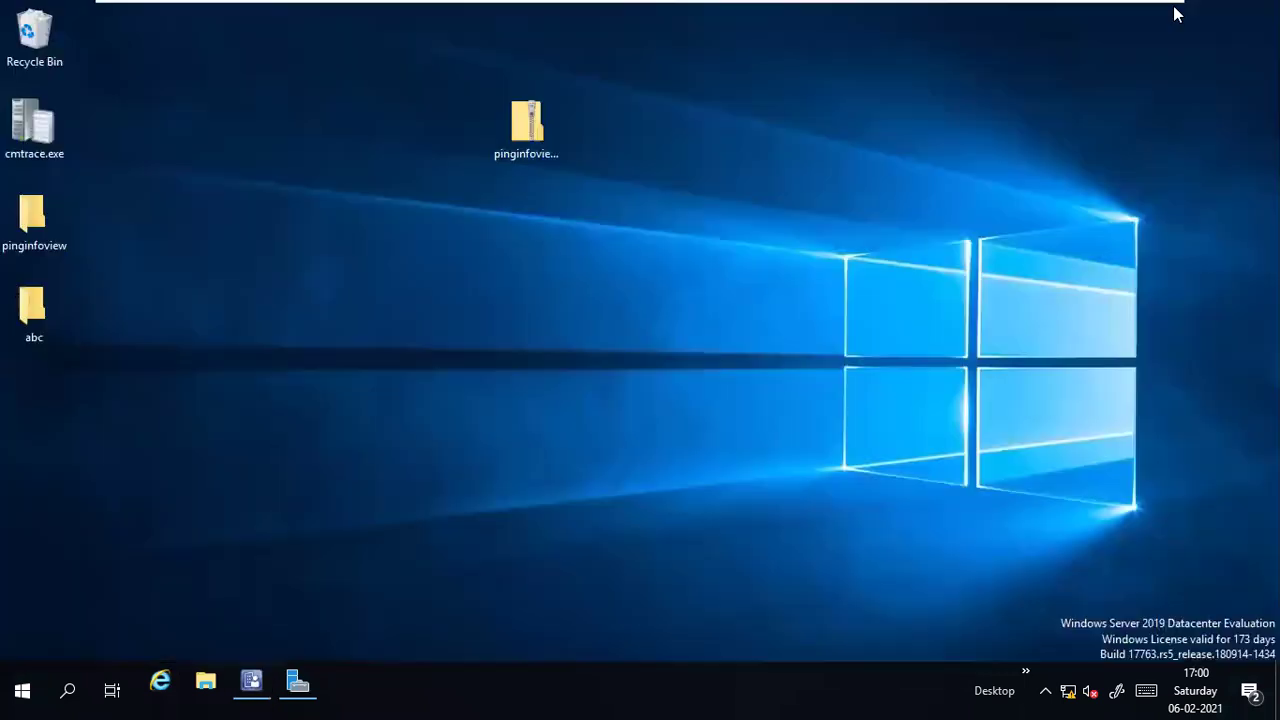
click(1100, 14)
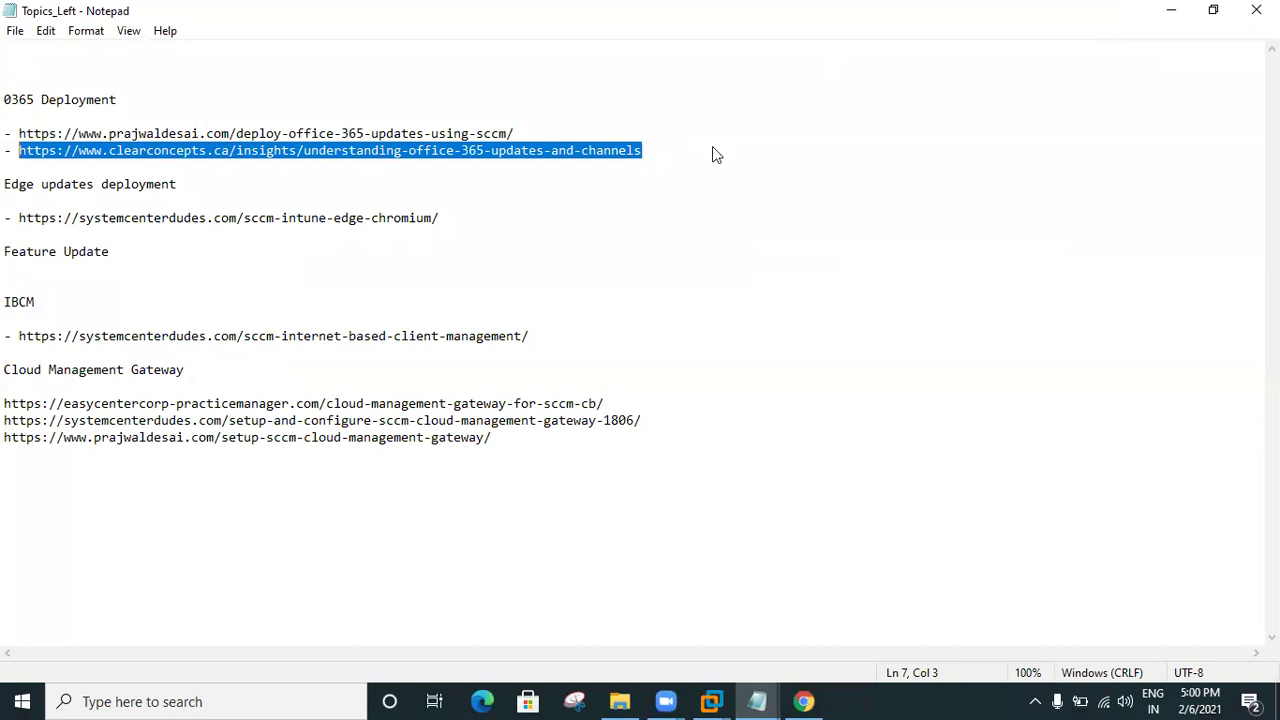
Switch to Chrome and search Google for "wsus cleanup" in a new tab
click(695, 16)
text(ws)
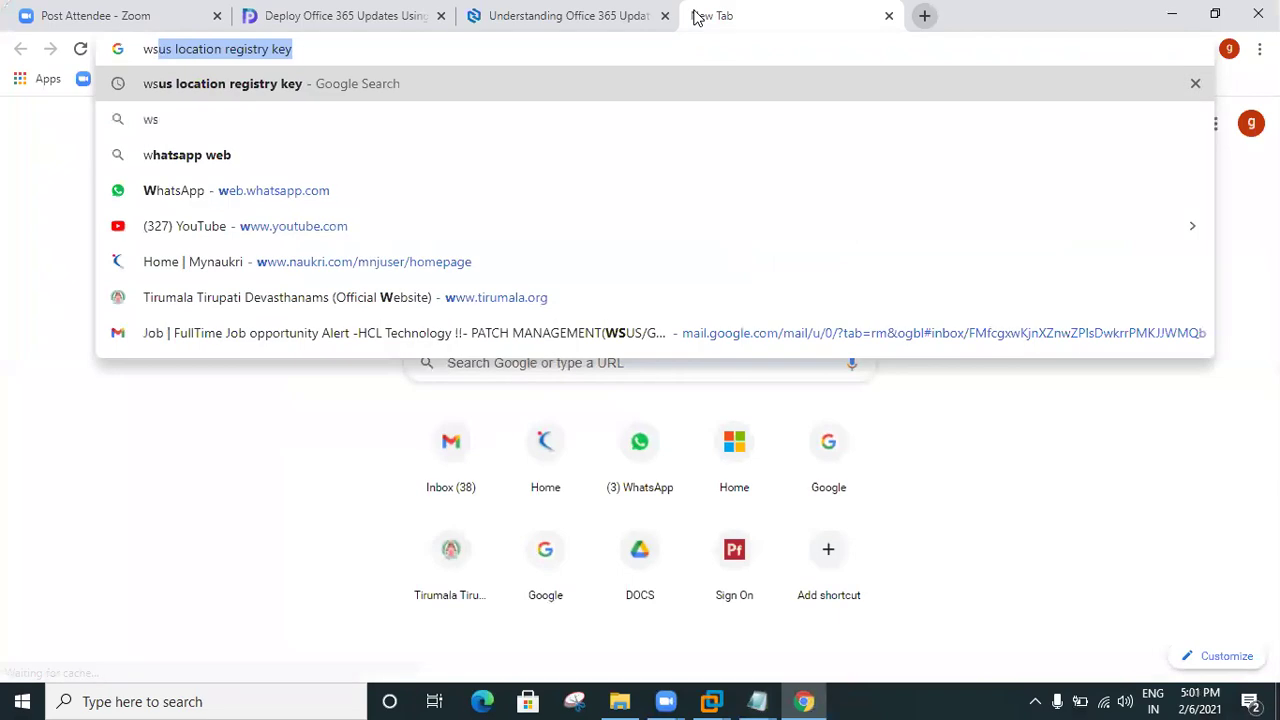
text(us cleanup)
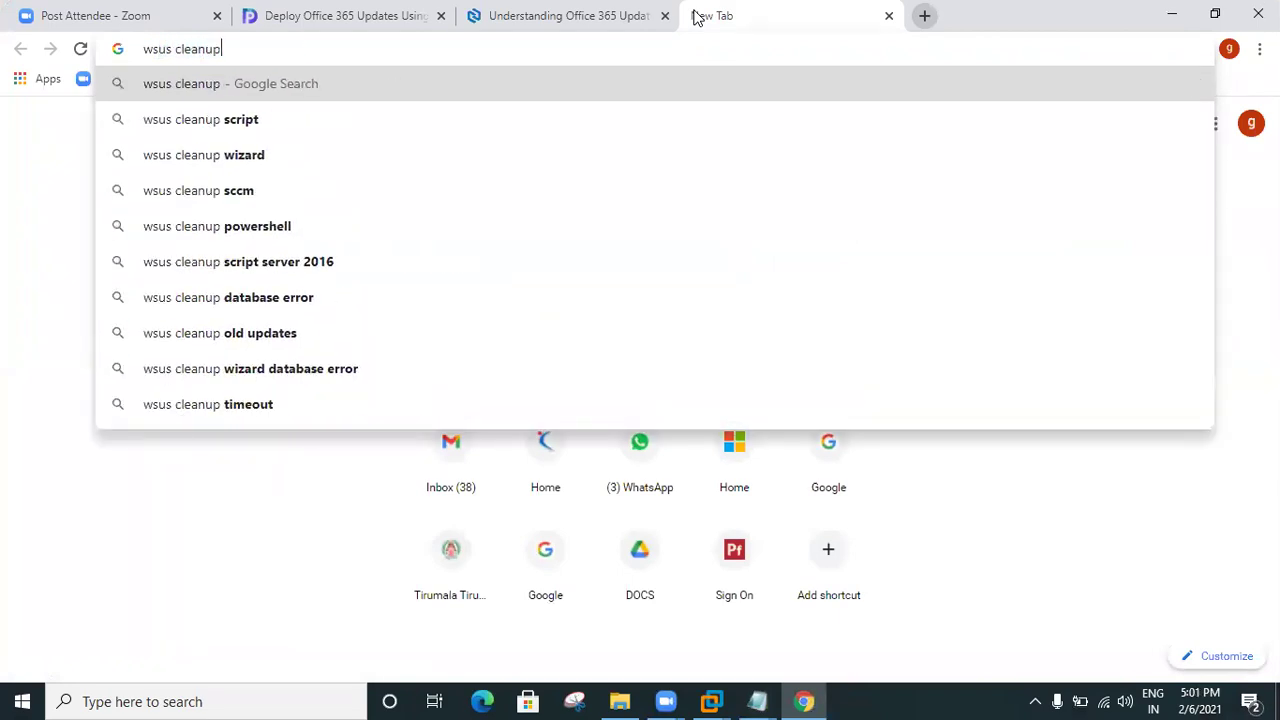
key(Return)
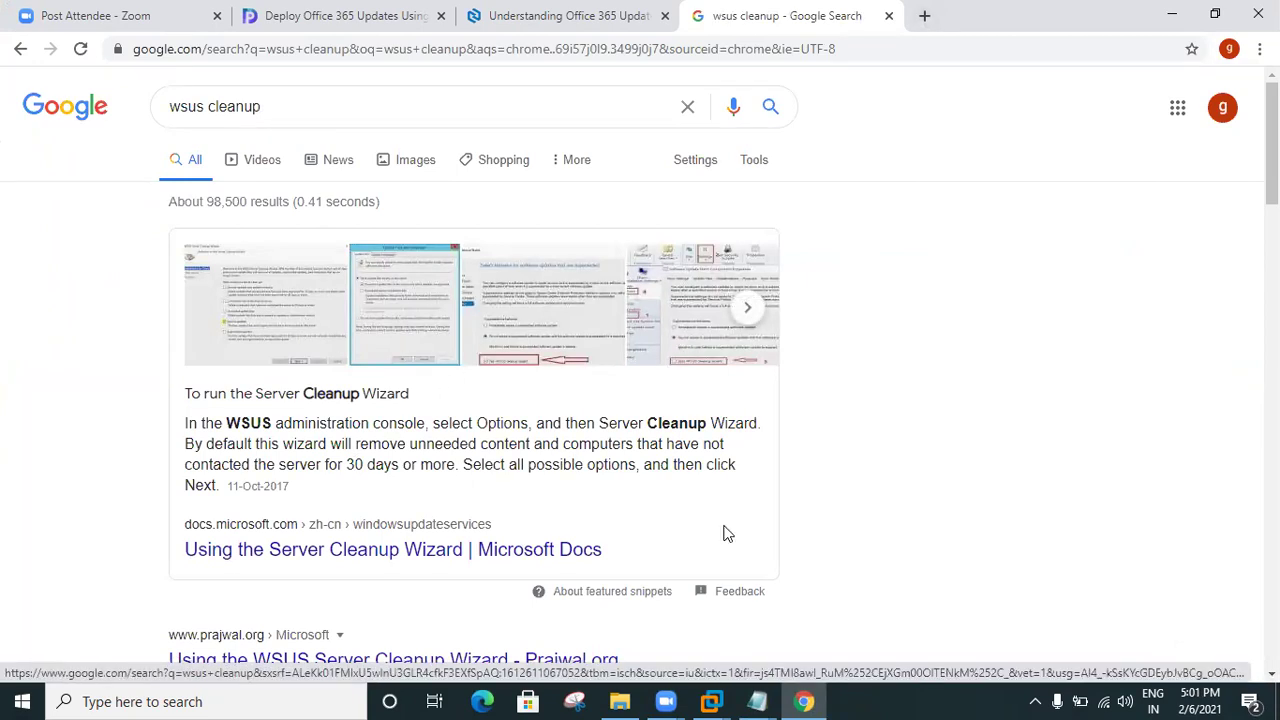
Preview the WSUS cleanup image results and open the source article of the Update Services Options screenshot
click(688, 318)
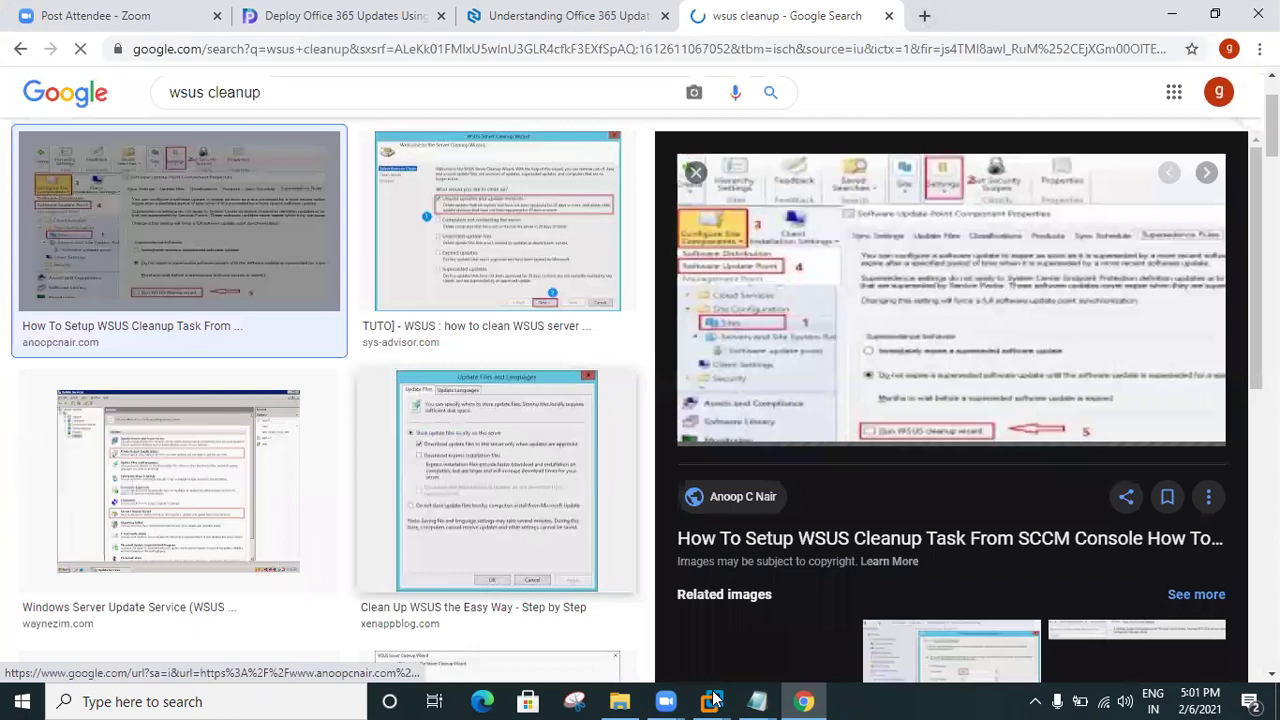
click(164, 487)
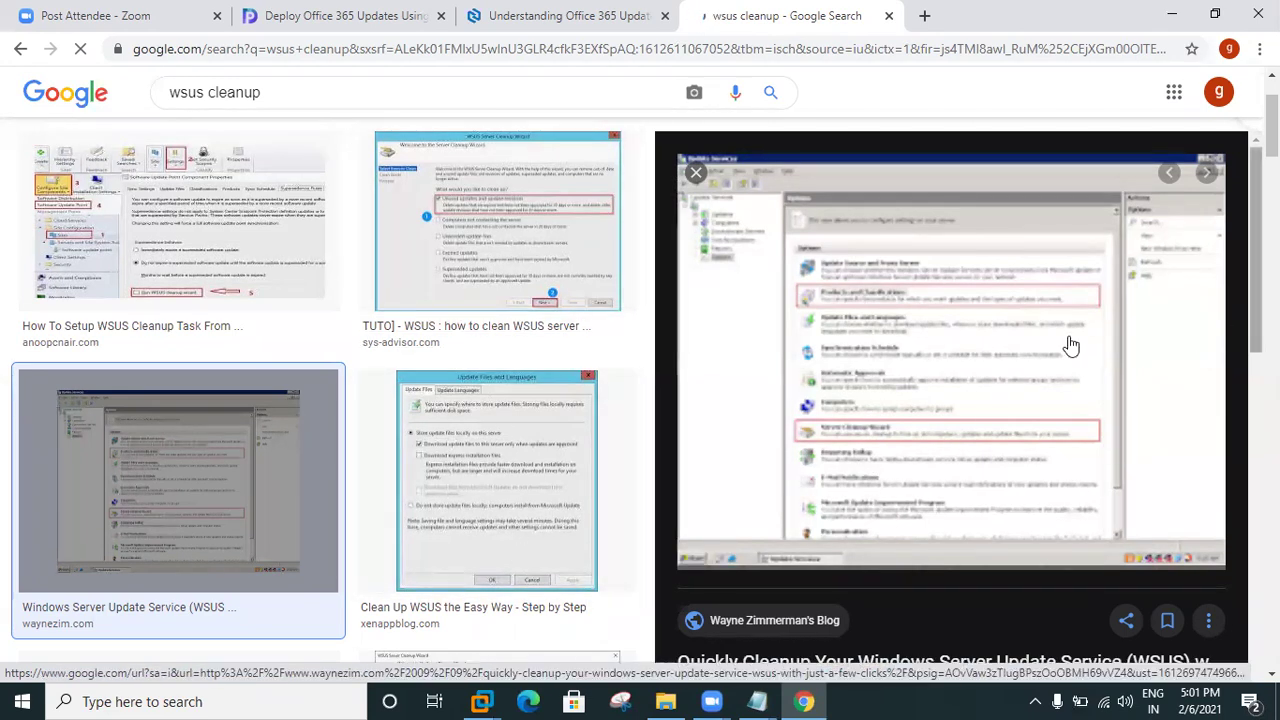
click(1003, 372)
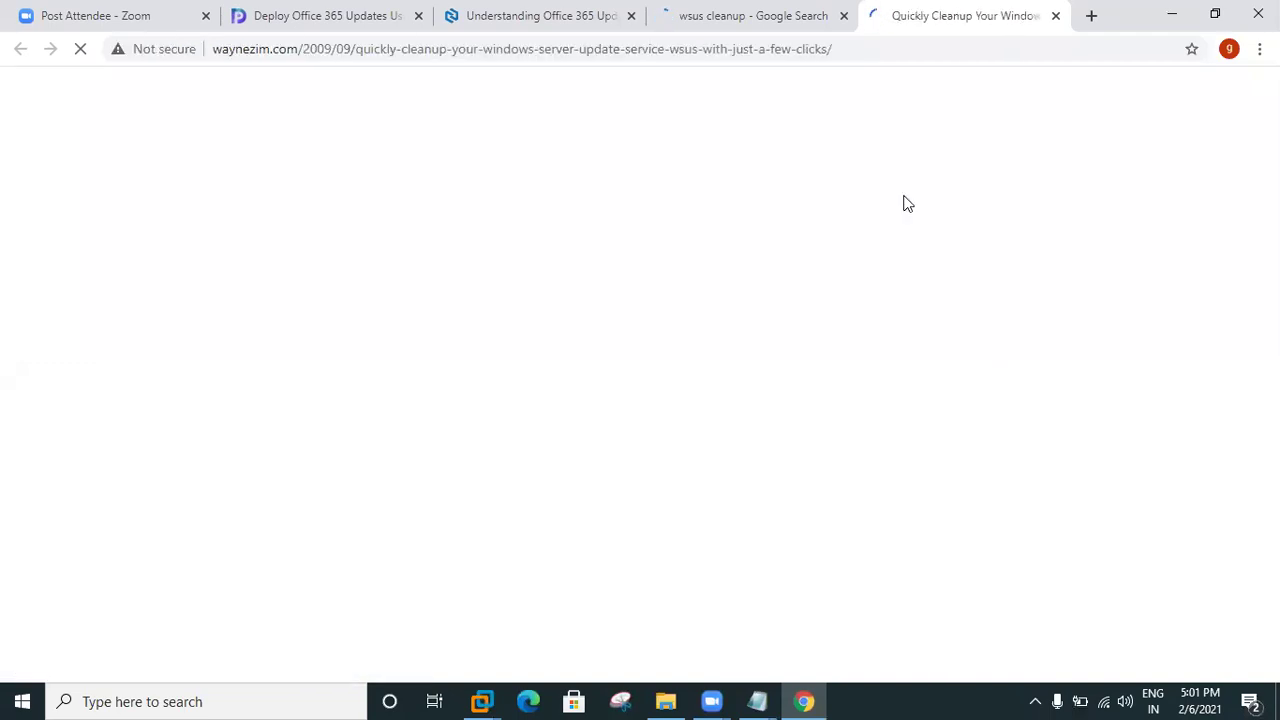
Skim the WSUS cleanup article and open its first screenshot, showing the Update Services Options, at full size
scroll(907, 204, down, 3)
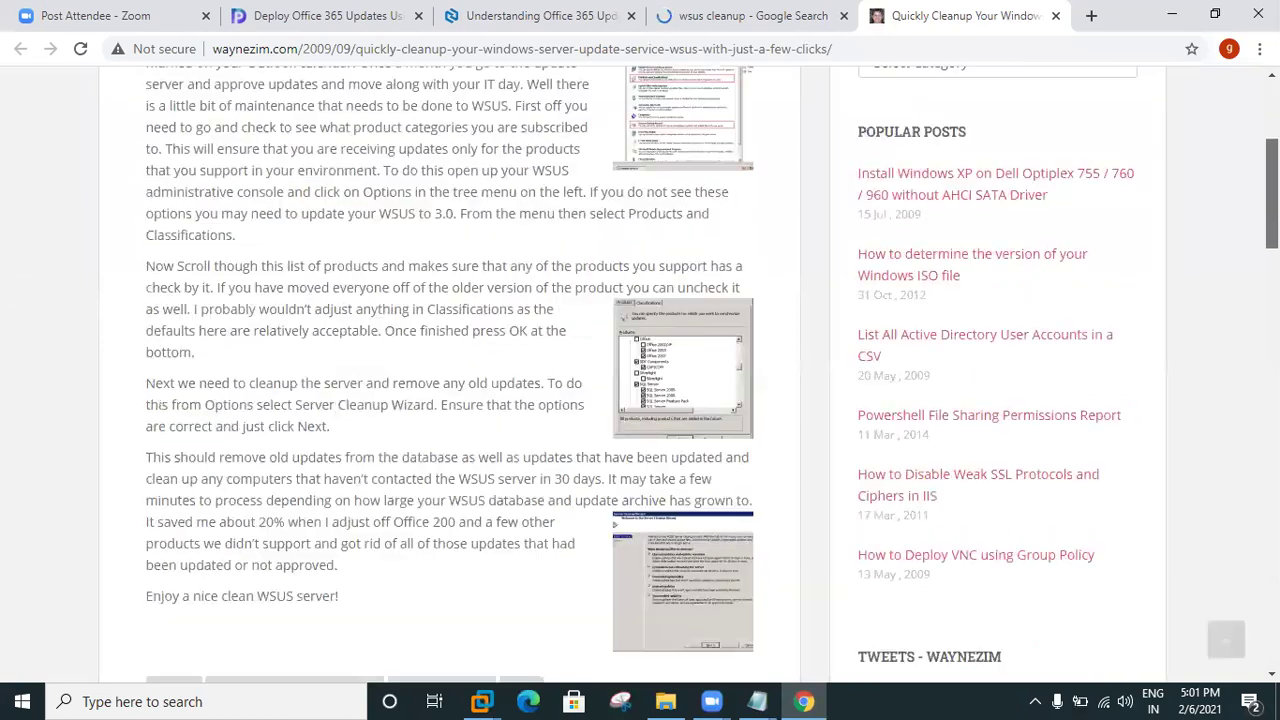
scroll(640, 370, up, 3)
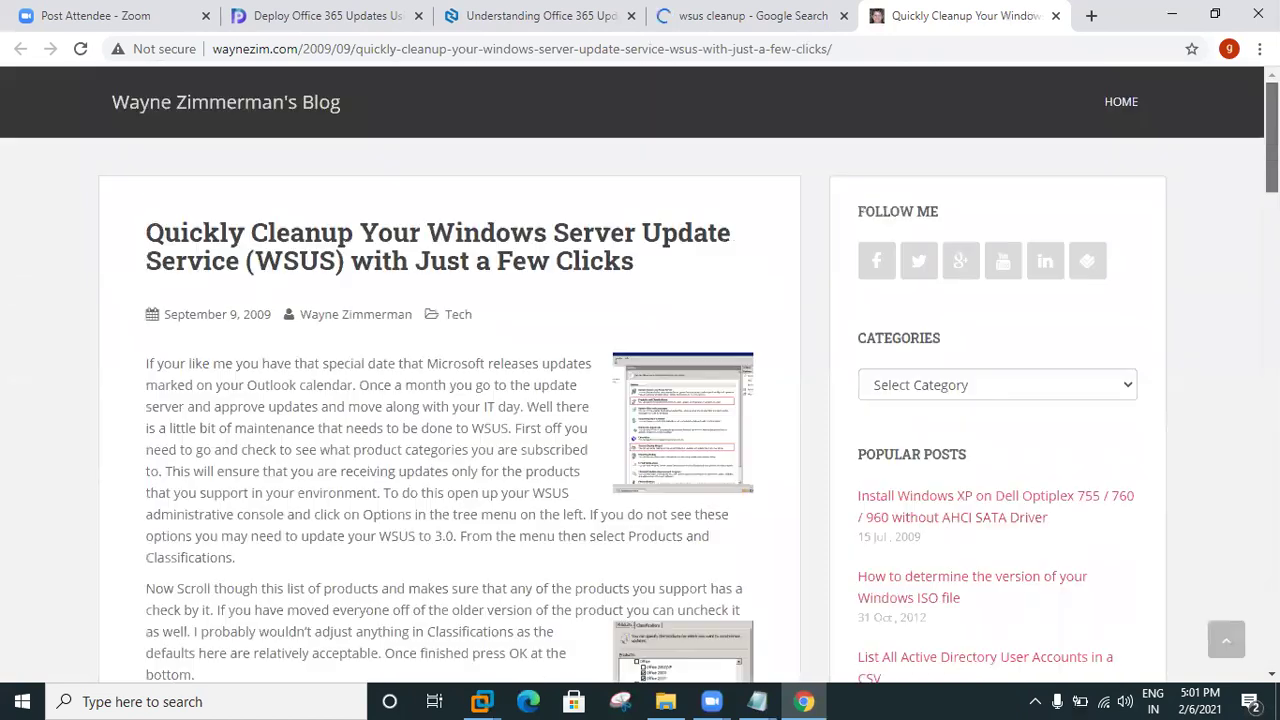
click(735, 398)
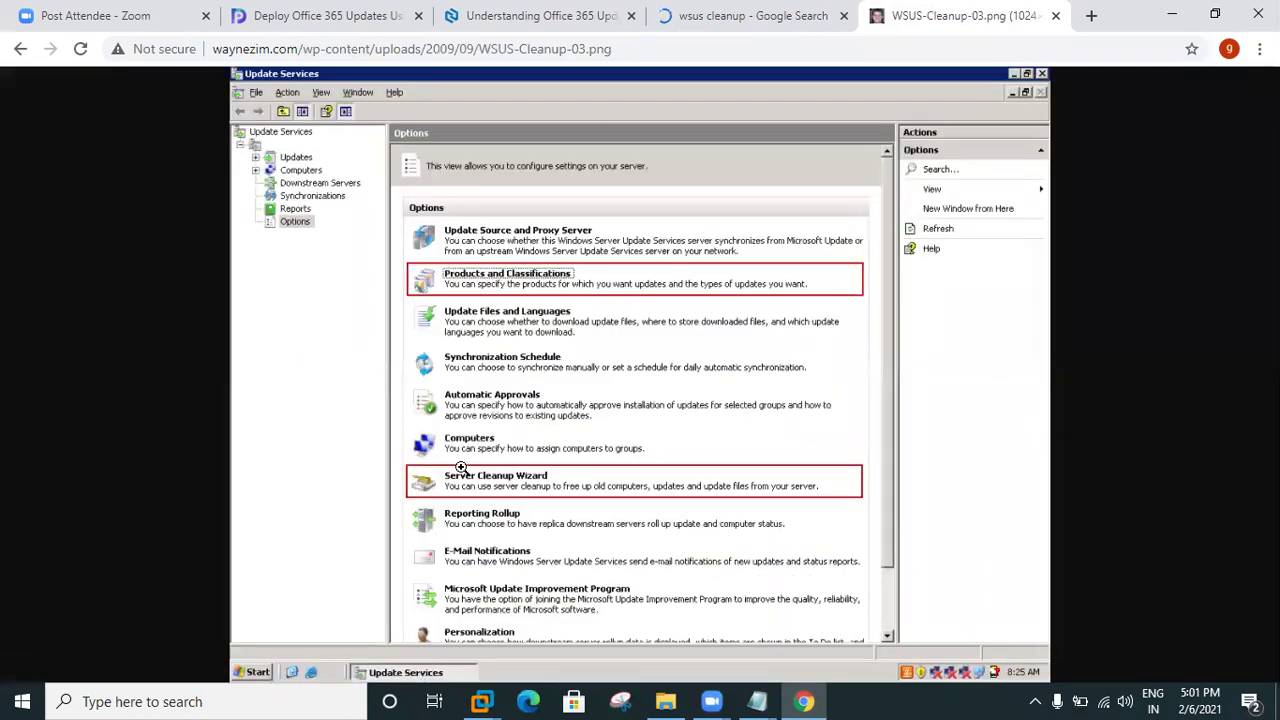